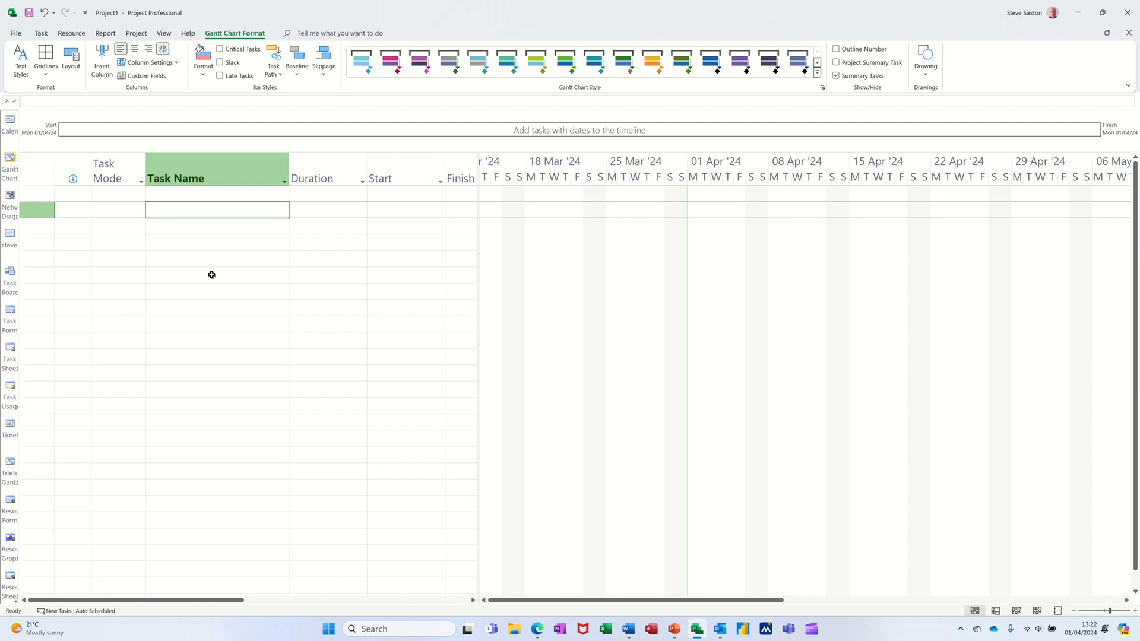
# Show the project summary task and rename it Project A.
pyautogui.click(198, 201)
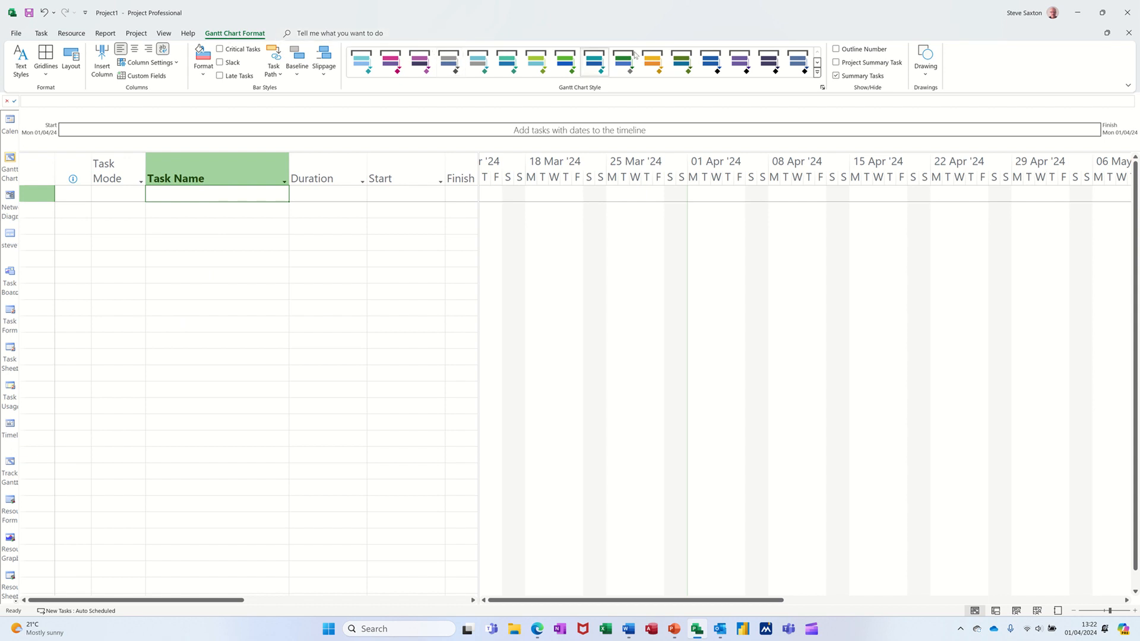
pyautogui.click(837, 63)
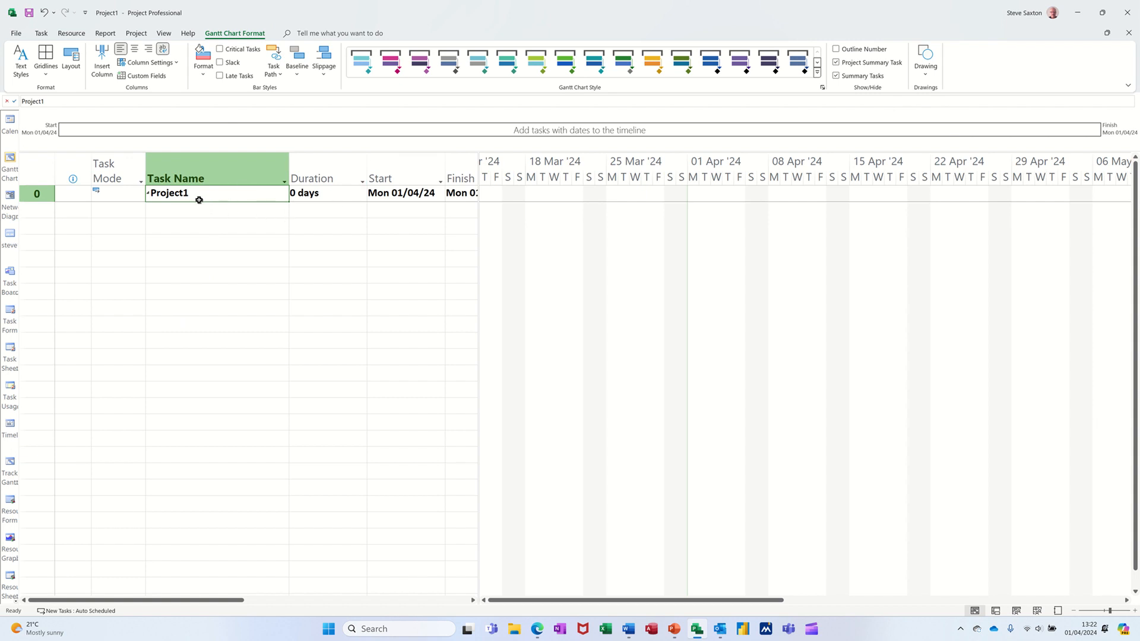
pyautogui.write('Proje')
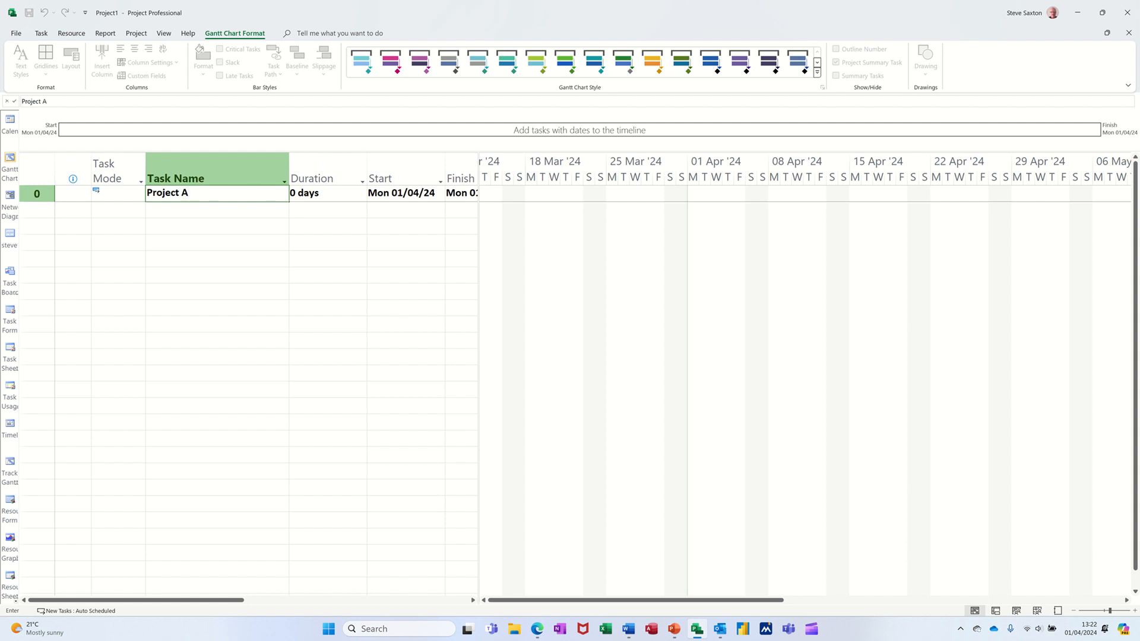
pyautogui.write('ct A')
pyautogui.press('Return')
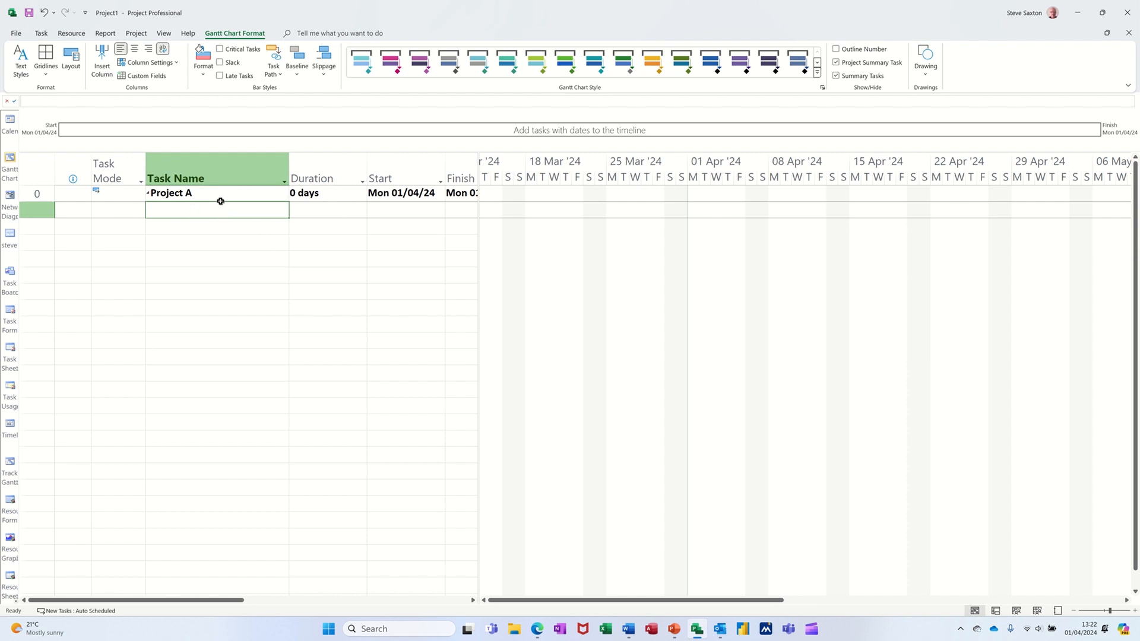
# Insert a new summary task named Part A under Project A.
pyautogui.click(42, 33)
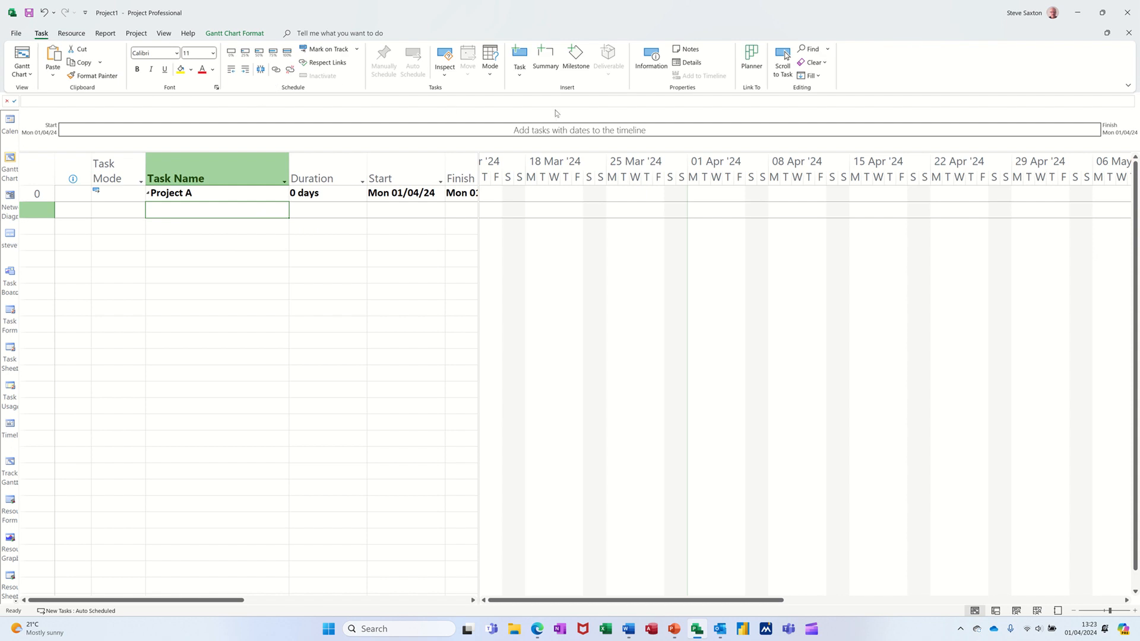
pyautogui.click(542, 57)
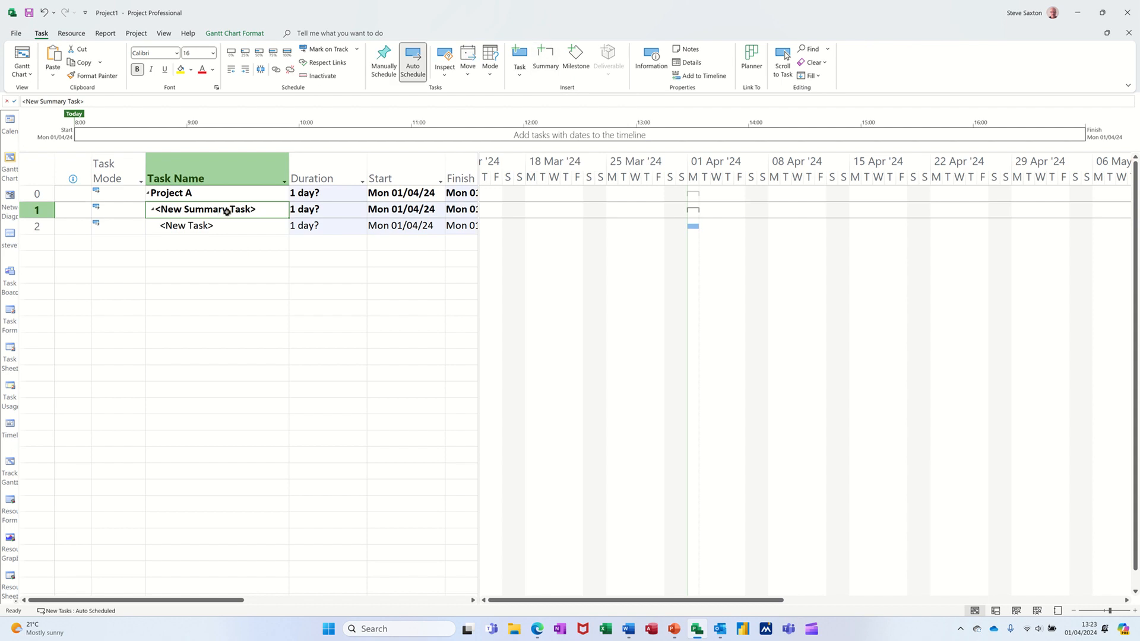
pyautogui.write('Part')
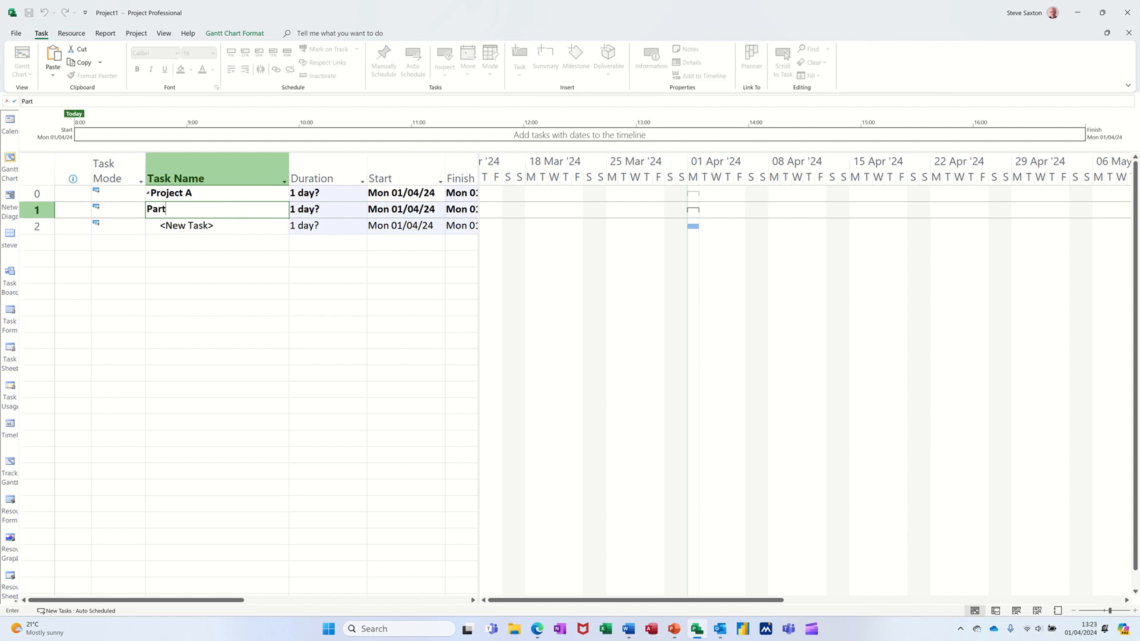
pyautogui.write(' A')
pyautogui.press('Return')
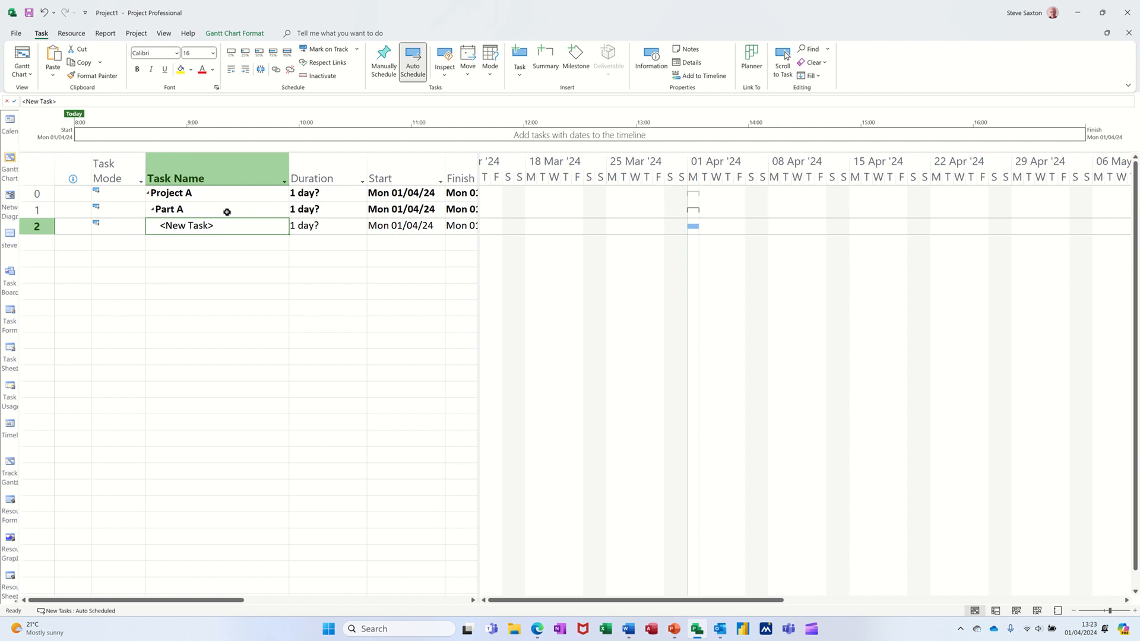
# Add two subtasks, Task 1 and Task 2, under Part A.
pyautogui.write('Task 1')
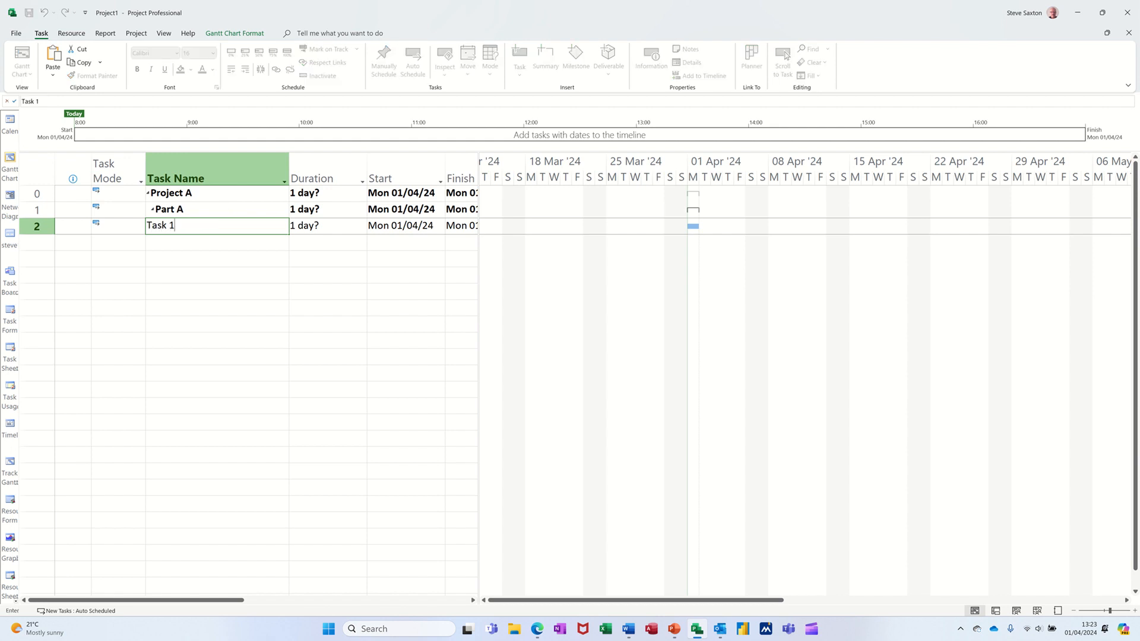
pyautogui.press('Return')
pyautogui.write('Task')
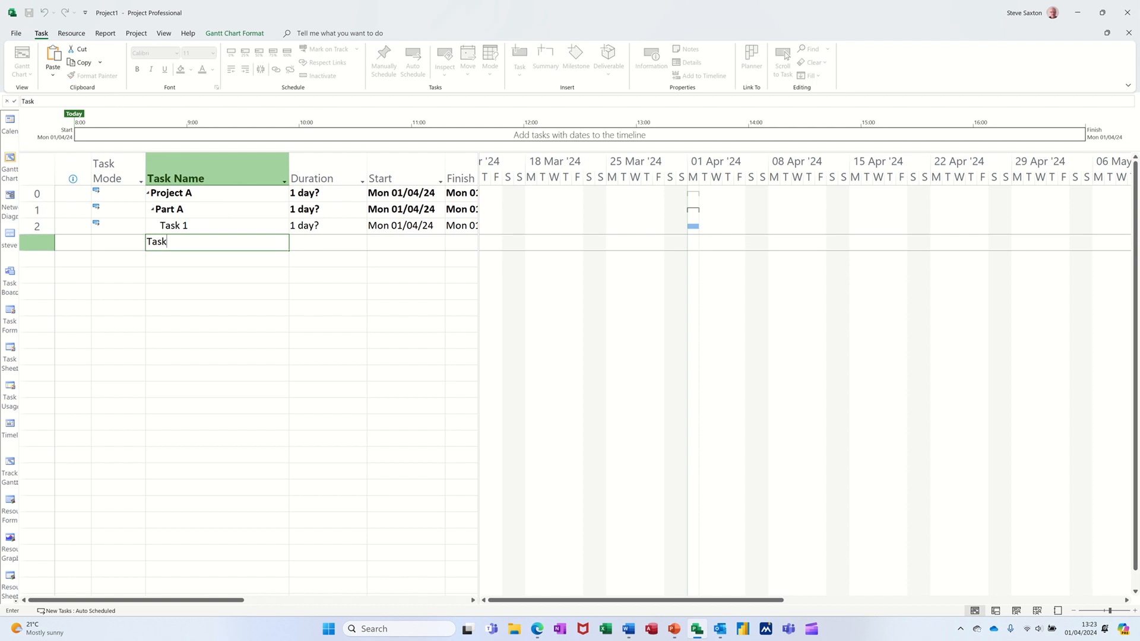
pyautogui.write(' 2')
pyautogui.press('Return')
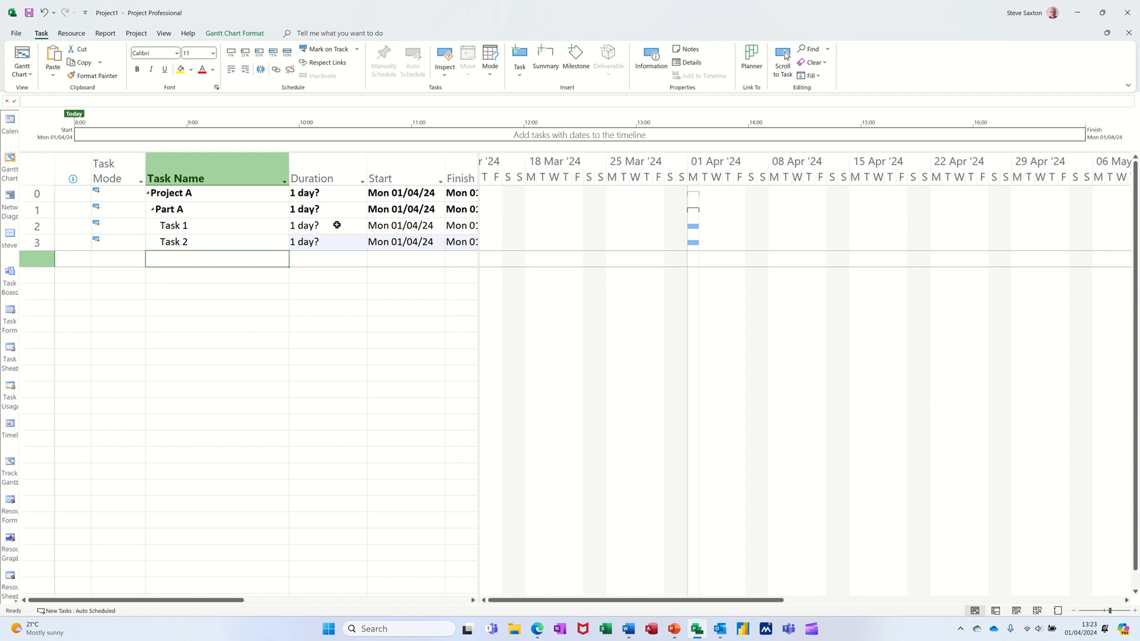
# Set the durations of Part A's Task 1 to 2 days and Task 2 to 3 days.
pyautogui.click(326, 225)
pyautogui.write('2')
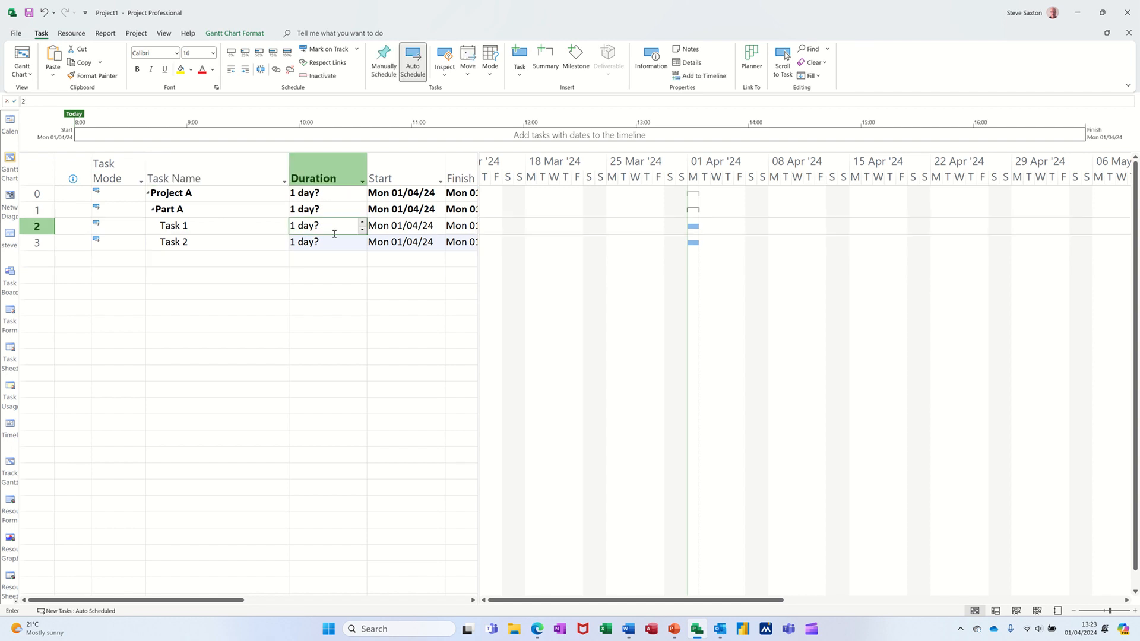
pyautogui.press('Return')
pyautogui.write('3')
pyautogui.press('Return')
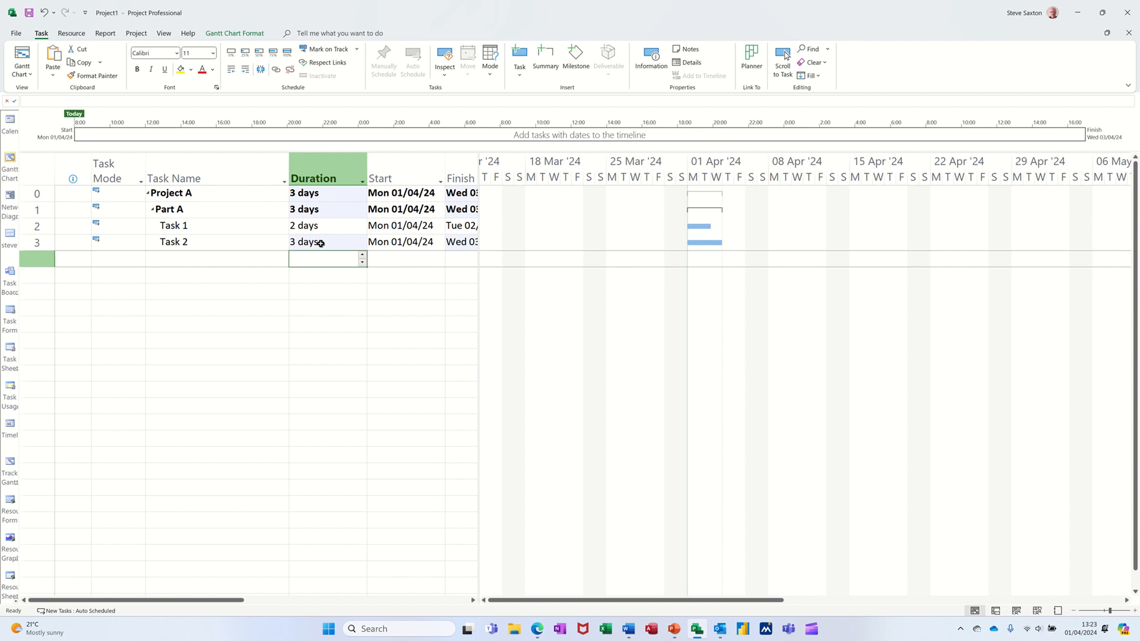
pyautogui.moveTo(206, 226); pyautogui.dragTo(210, 239)
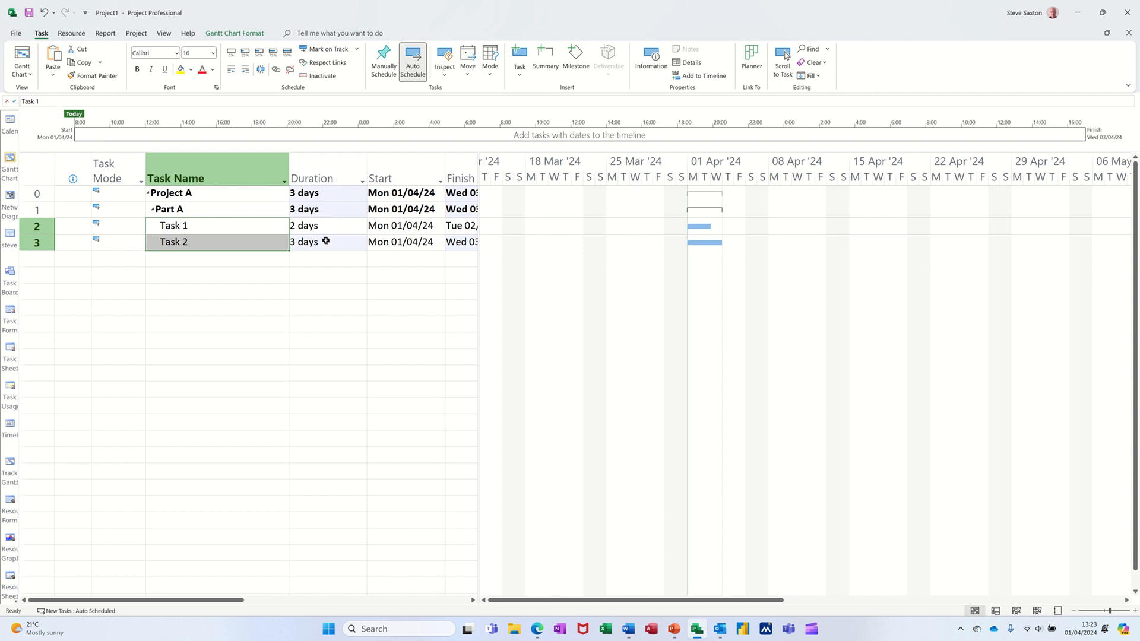
pyautogui.click(176, 195)
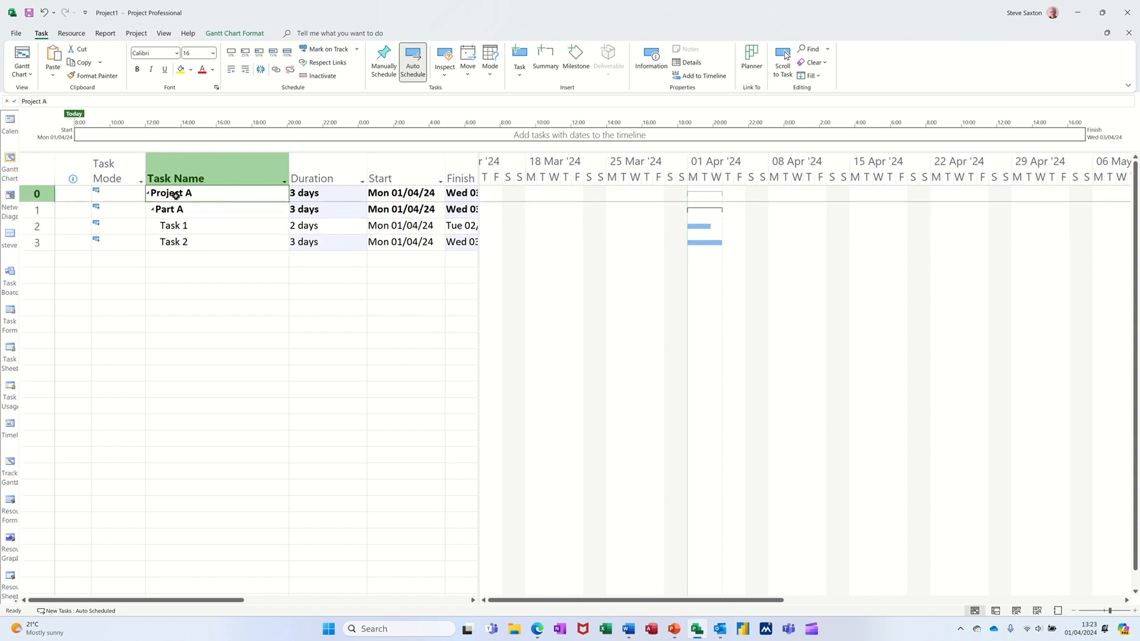
pyautogui.click(218, 210)
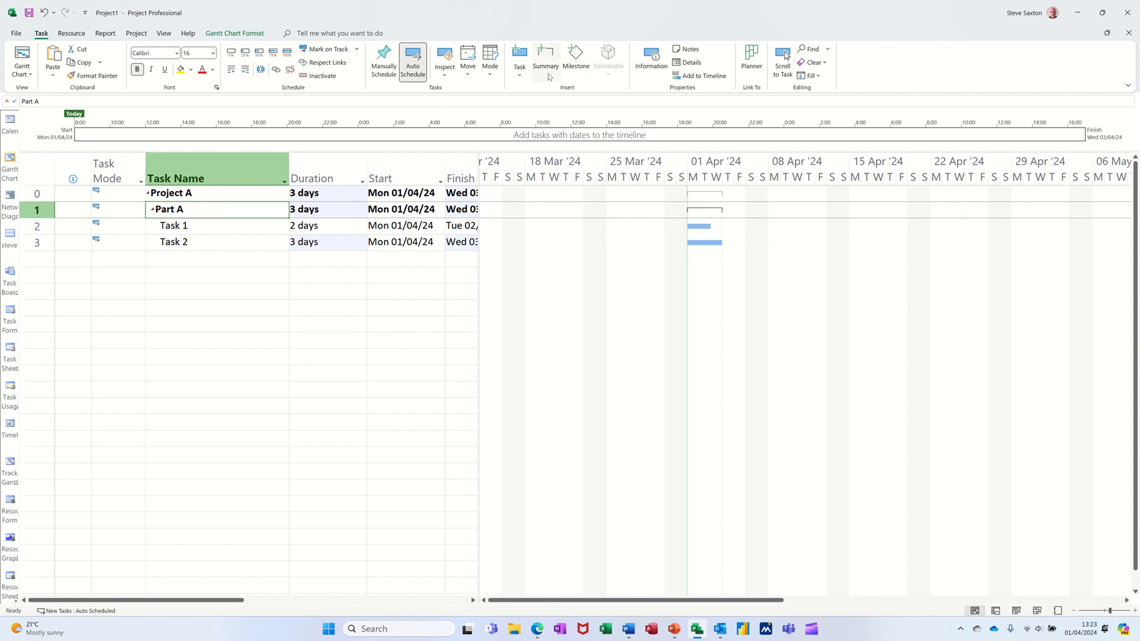
# Add a new task named Part B below Part A's subtasks.
pyautogui.click(166, 261)
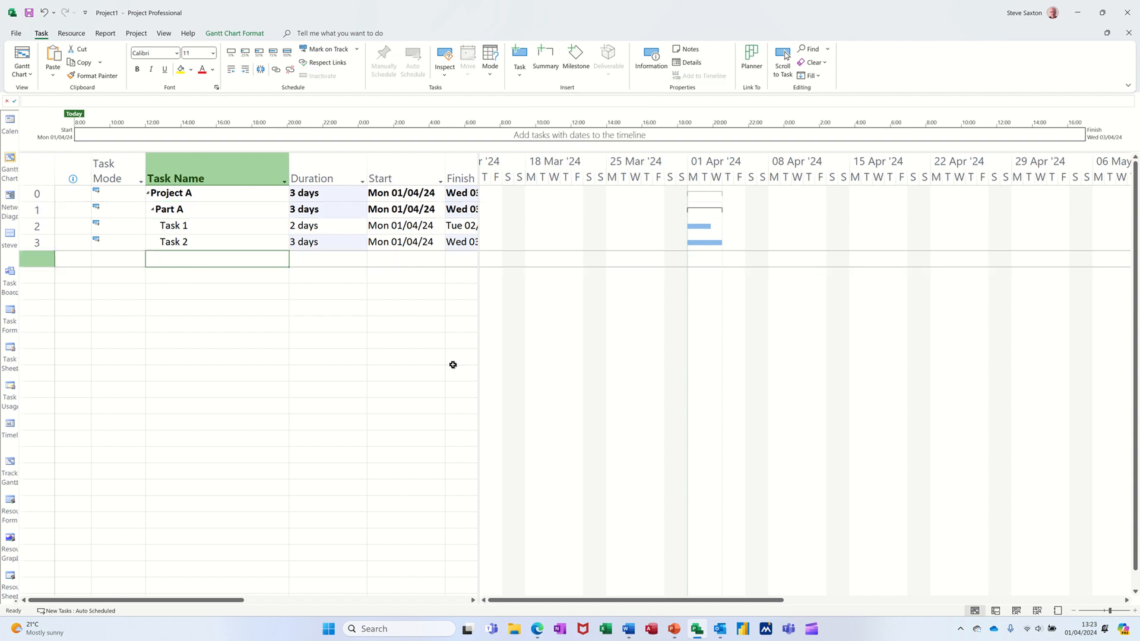
pyautogui.write('Part ')
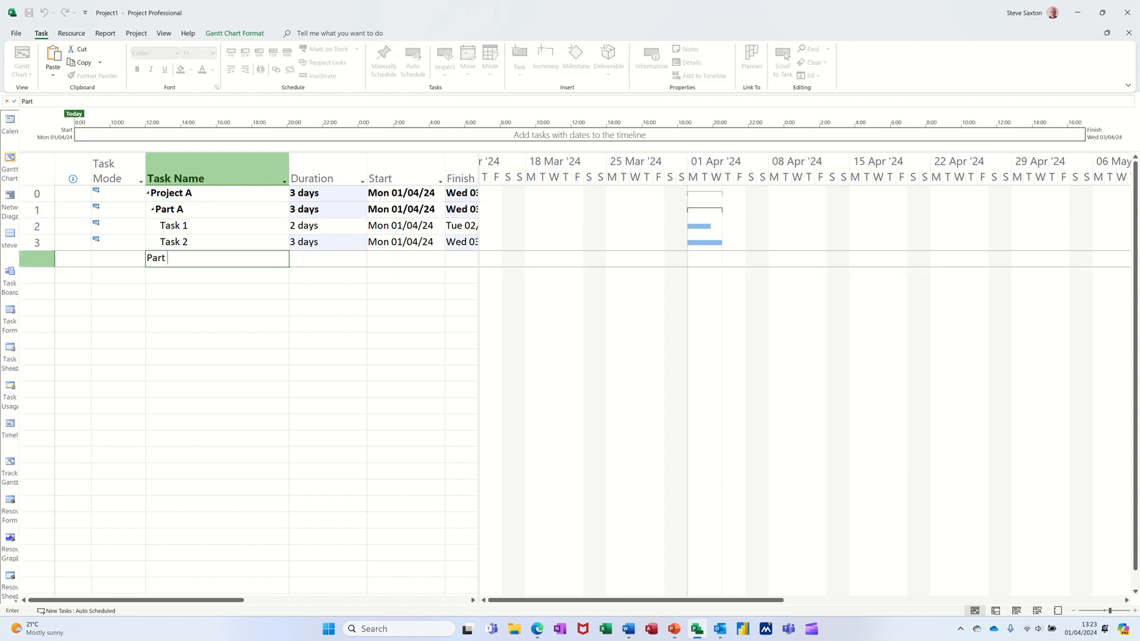
pyautogui.write('B')
pyautogui.press('Return')
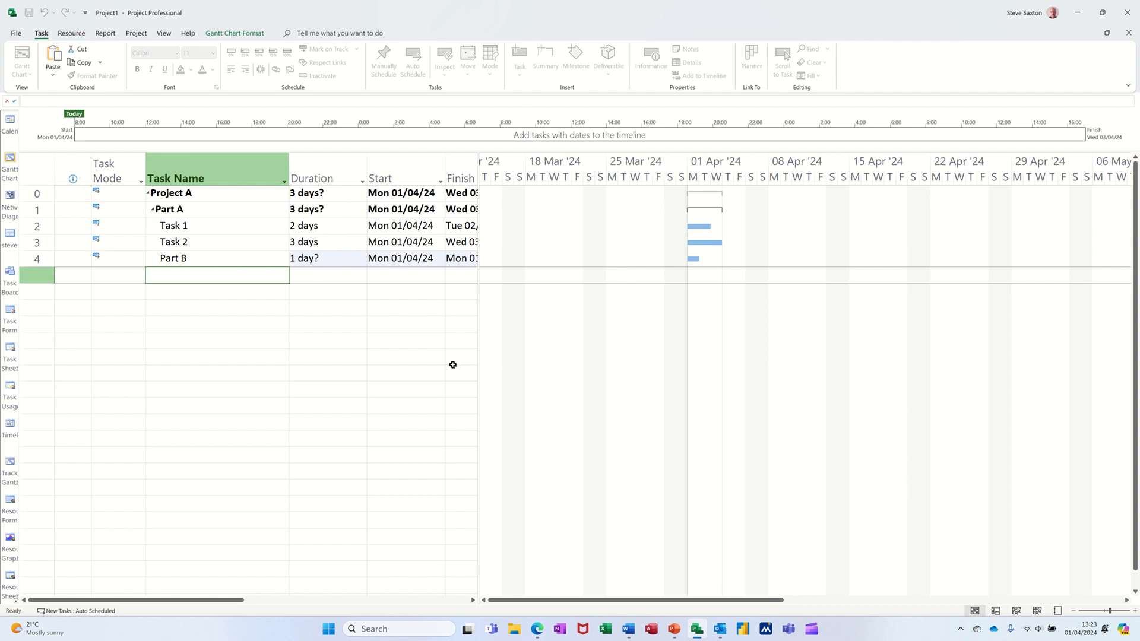
# Add tasks named Task 1 and Task 2 below Part B.
pyautogui.write('Task 1')
pyautogui.press('Return')
pyautogui.write('Task 2')
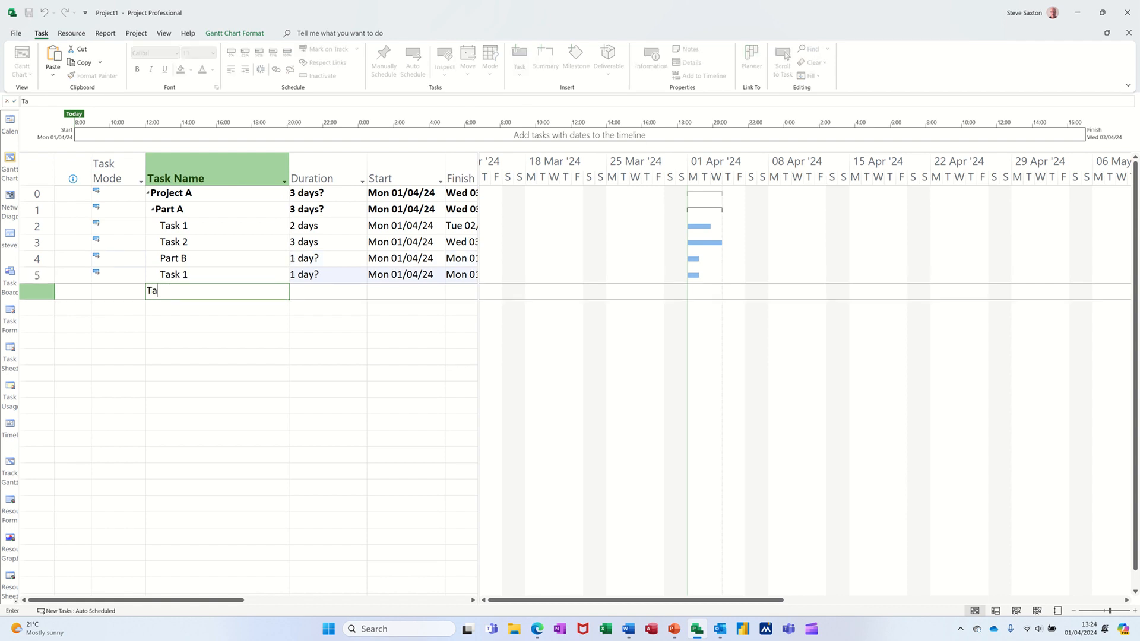
pyautogui.press('Return')
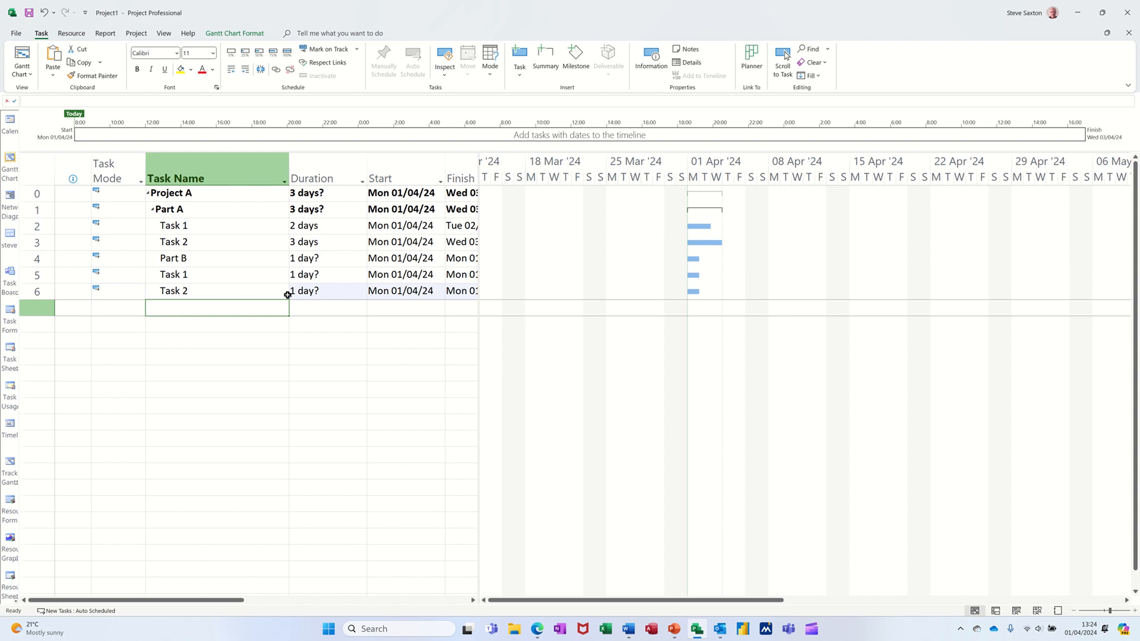
# Indent the new Task 1 and Task 2 so they become subtasks of Part B.
pyautogui.click(219, 279)
pyautogui.moveTo(220, 284); pyautogui.dragTo(219, 286)
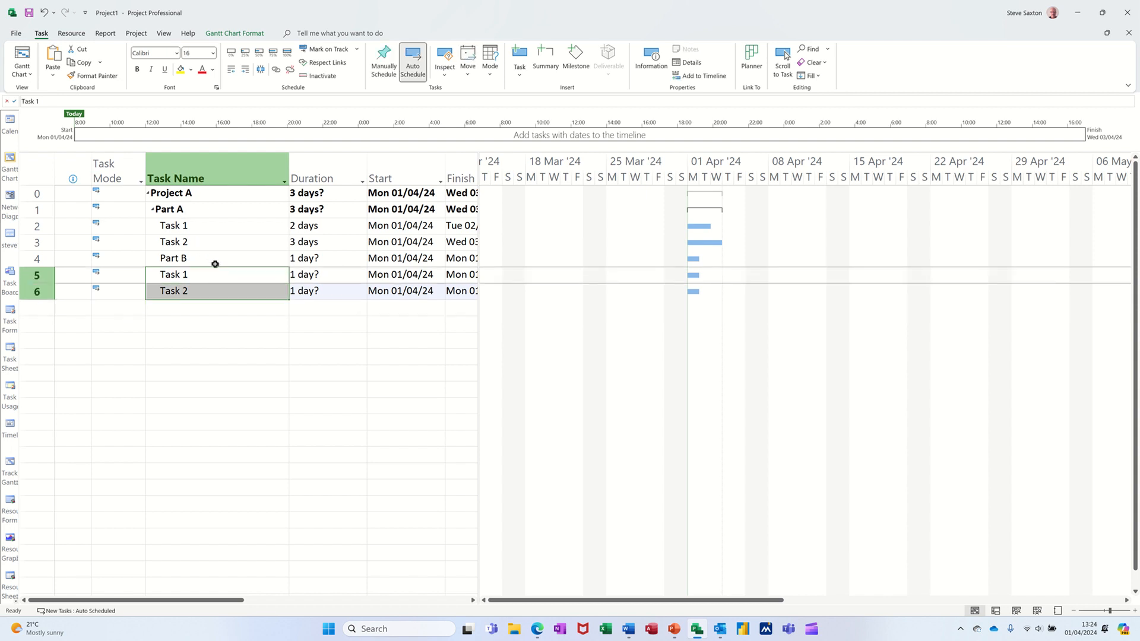
pyautogui.click(245, 70)
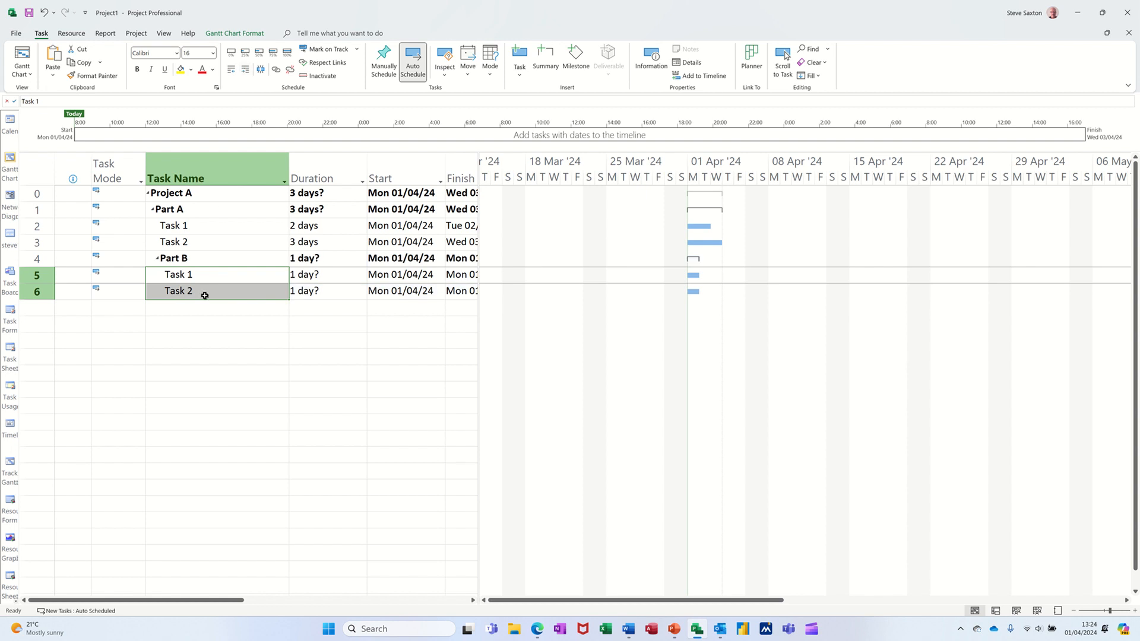
# Set the durations of Part B's Task 1 to 3 days and Task 2 to 4 days.
pyautogui.click(323, 276)
pyautogui.write('3')
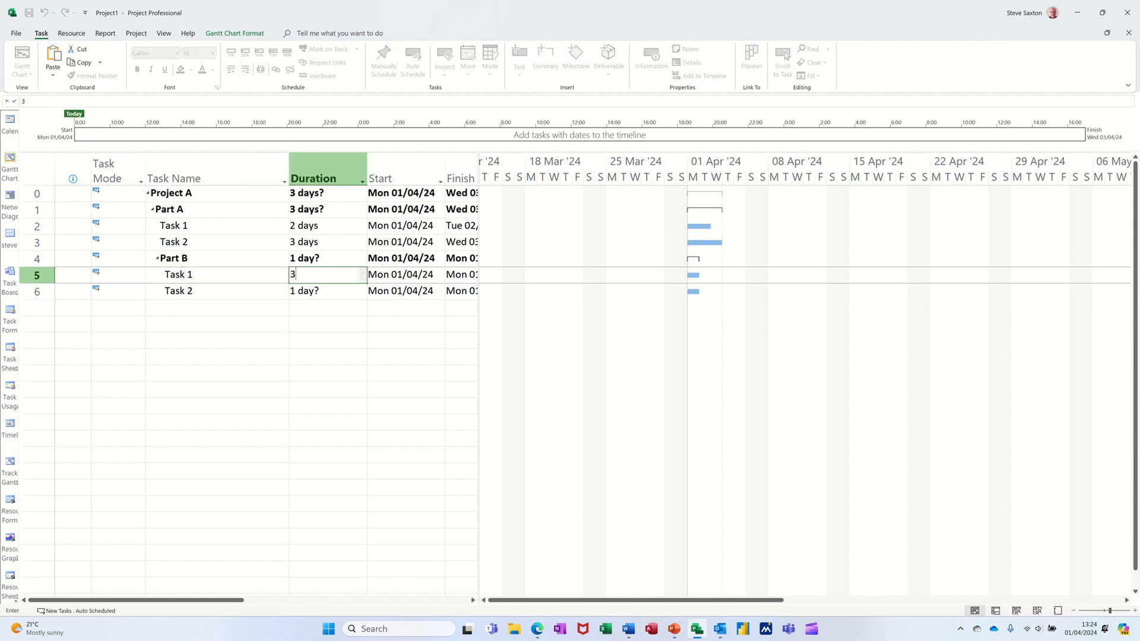
pyautogui.press('Return')
pyautogui.write('4')
pyautogui.press('Return')
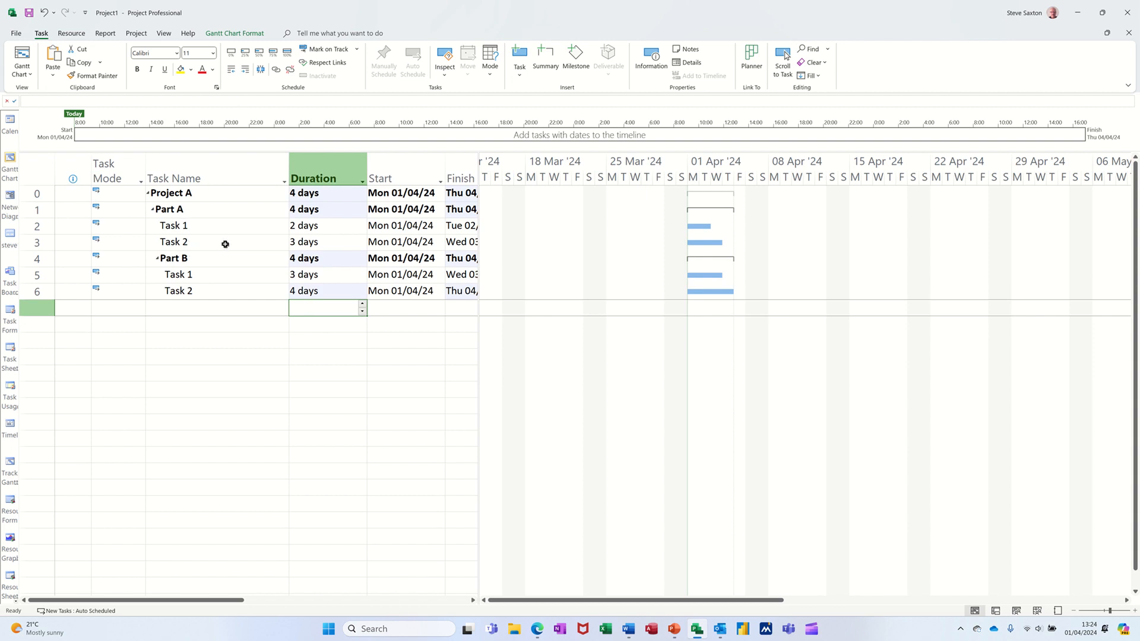
# Collapse and expand Part A's subtasks.
pyautogui.click(189, 257)
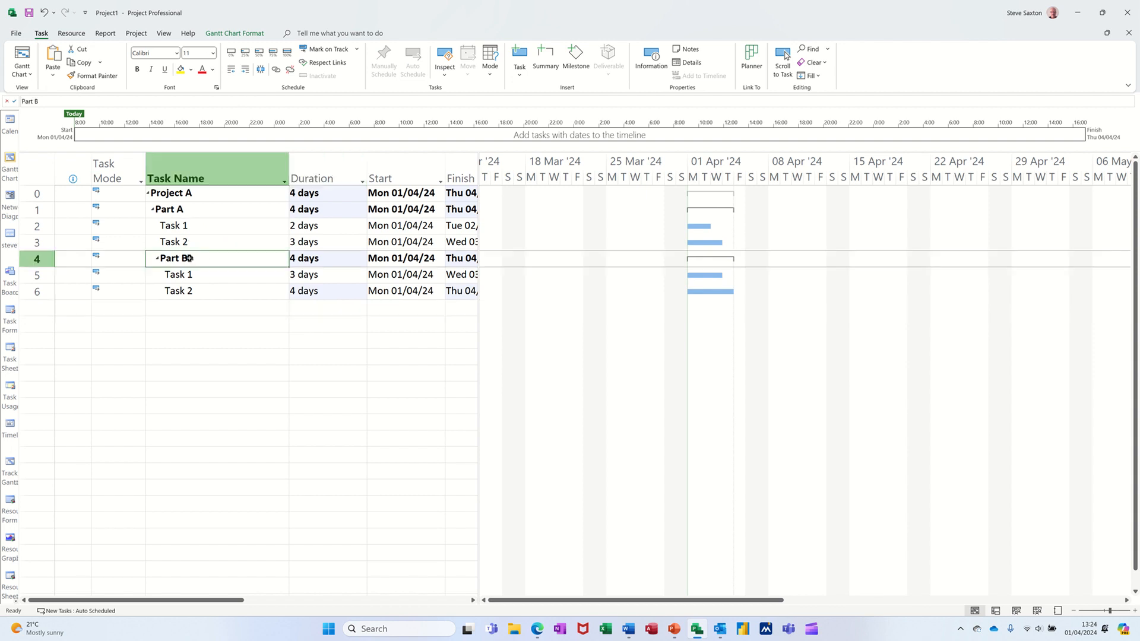
pyautogui.click(153, 211)
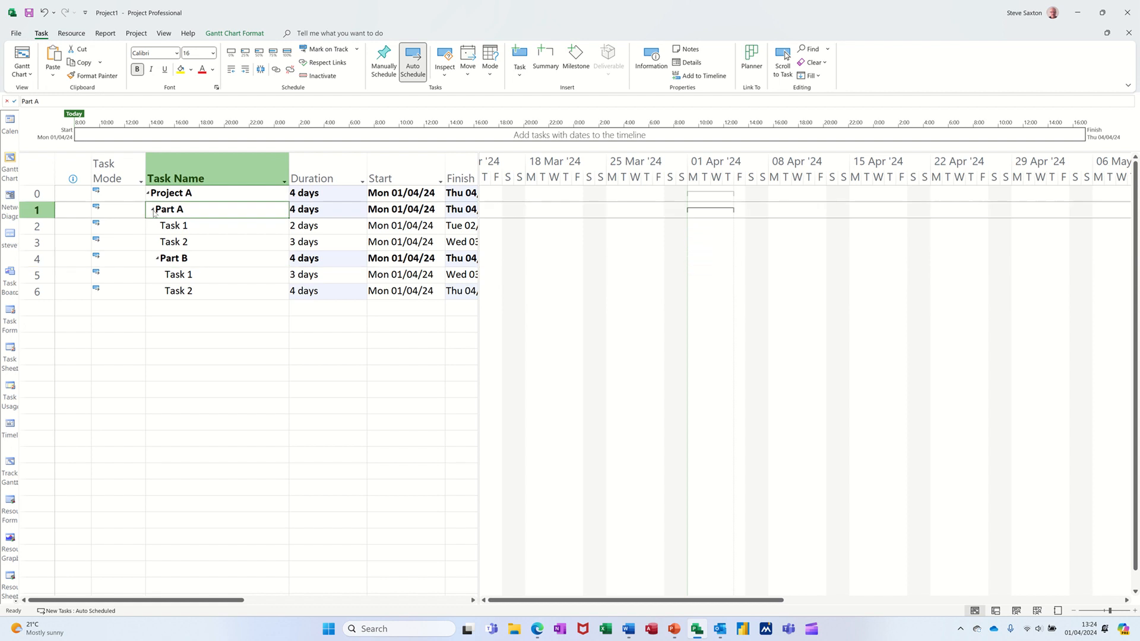
pyautogui.click(153, 212)
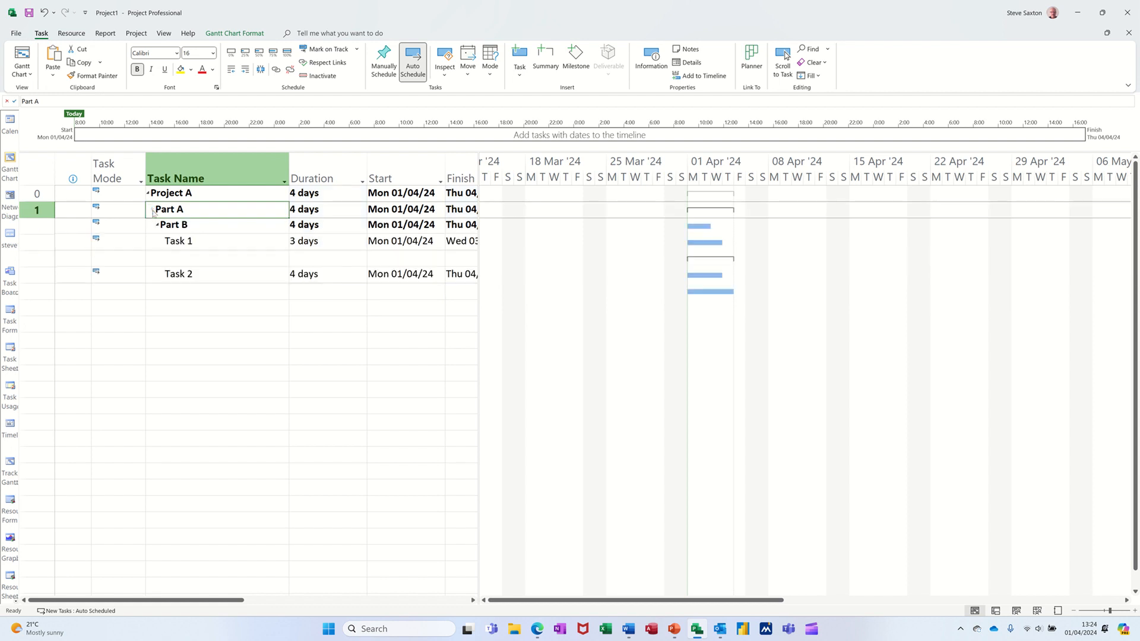
# Outdent Part B so it sits at the same level as Part A.
pyautogui.click(180, 258)
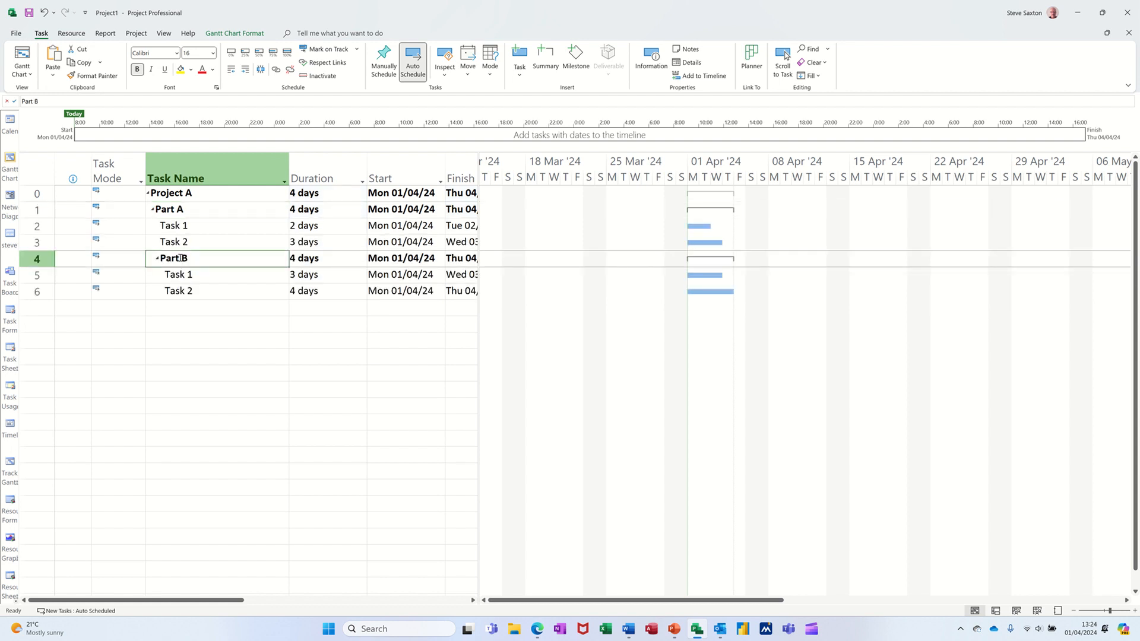
pyautogui.click(232, 71)
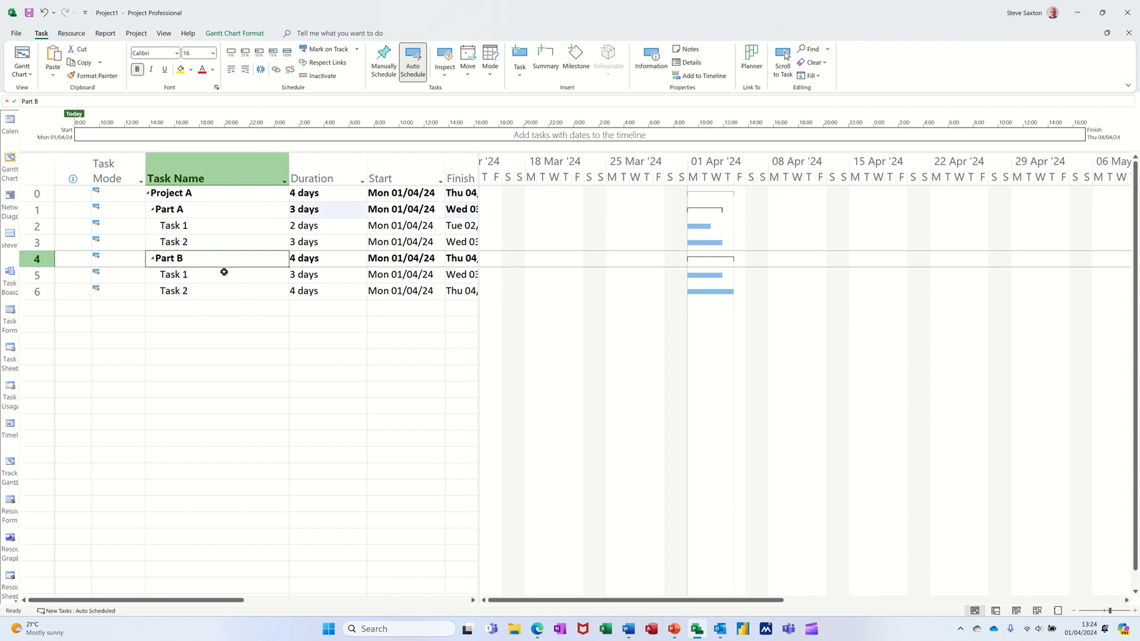
# Collapse and expand the whole Project A summary task.
pyautogui.click(148, 195)
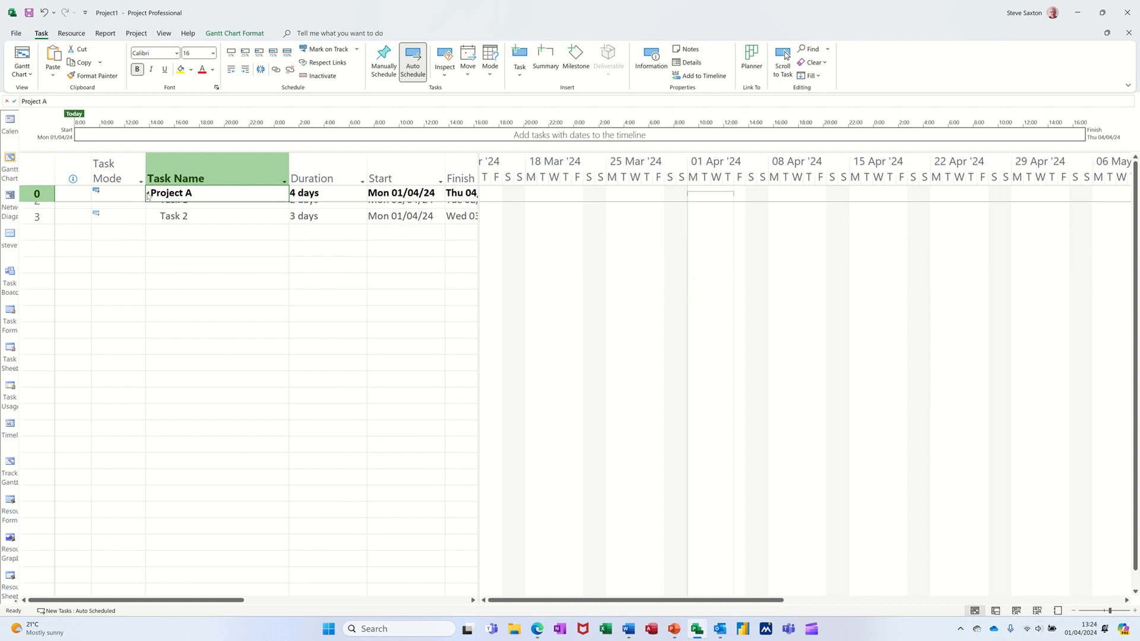
pyautogui.click(148, 195)
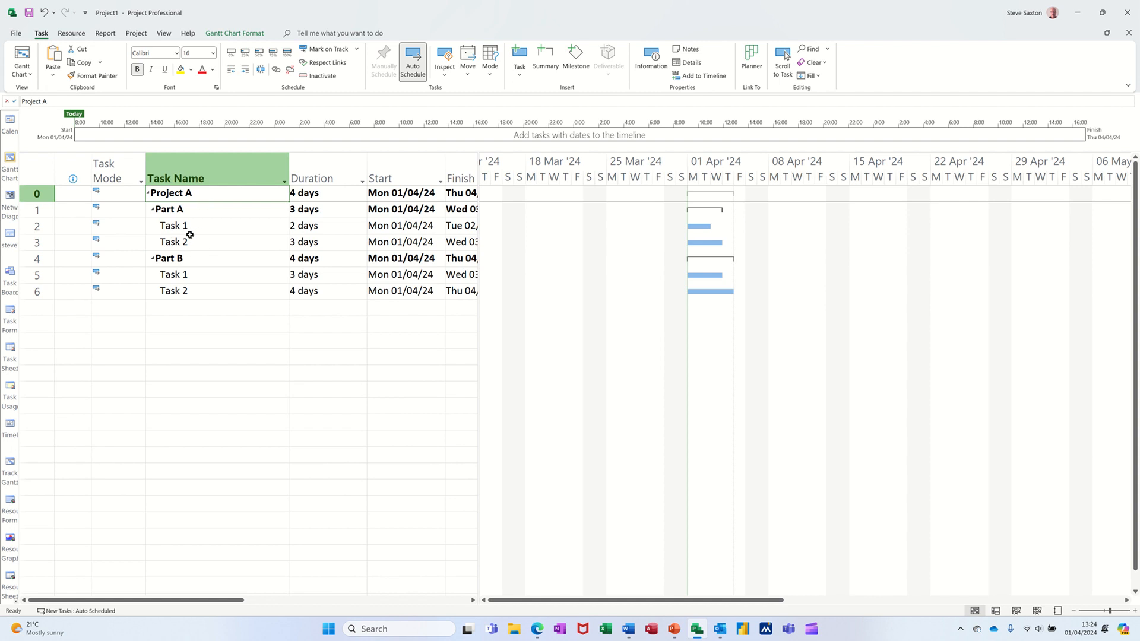
# Change the duration of Part A's Task 1 to 5 days.
pyautogui.click(305, 225)
pyautogui.write('5')
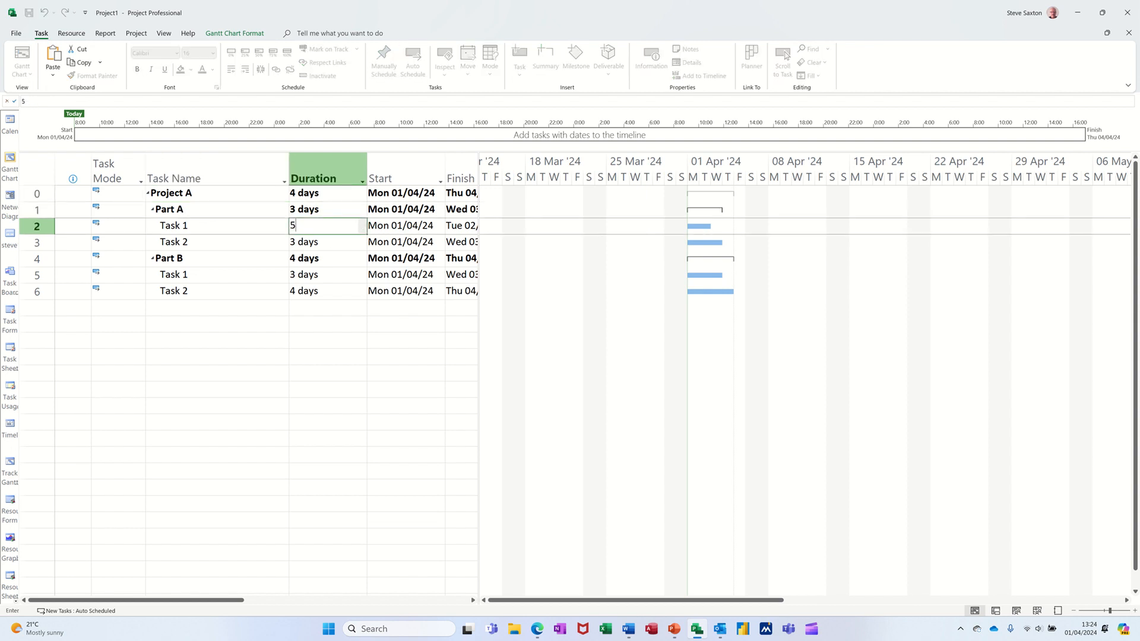
pyautogui.press('Return')
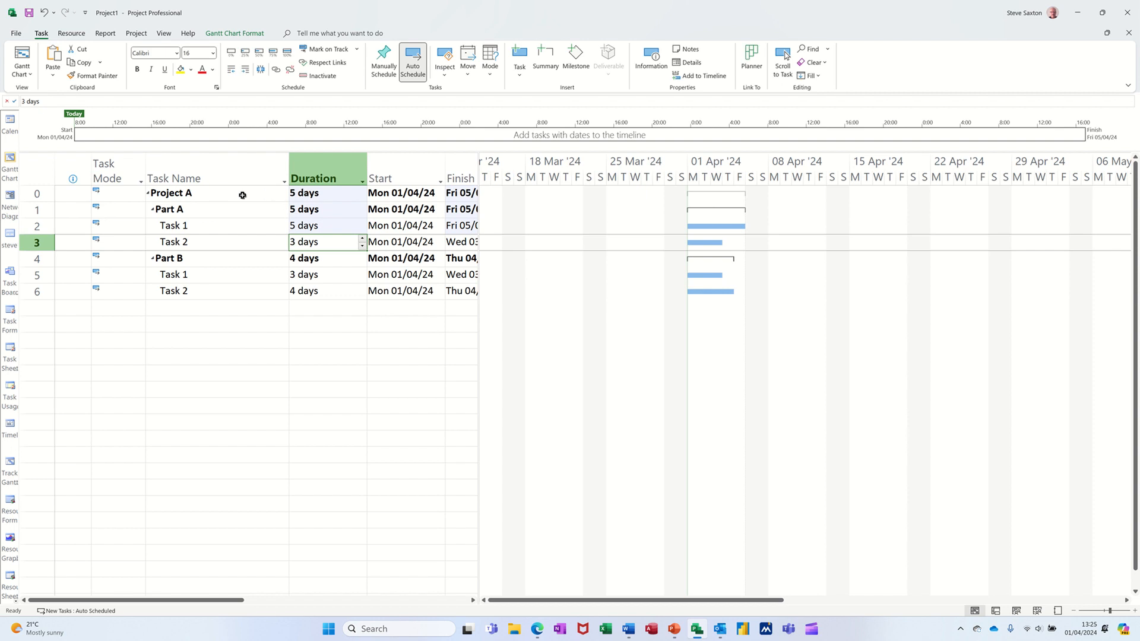
pyautogui.click(312, 194)
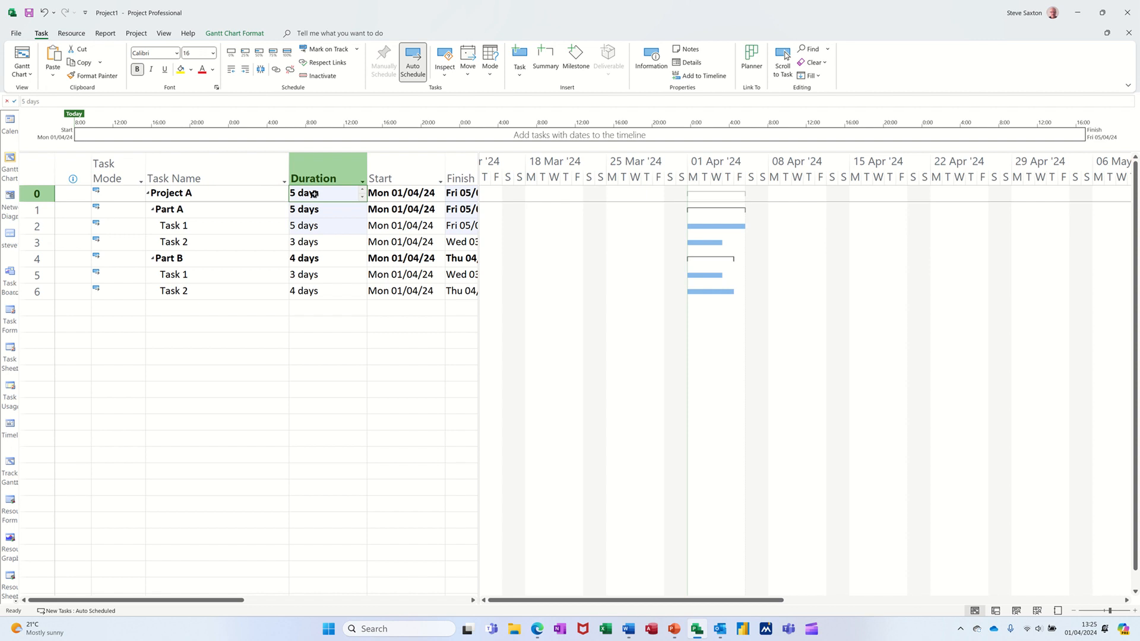
# Set Part A's summary duration to 6 days.
pyautogui.click(339, 211)
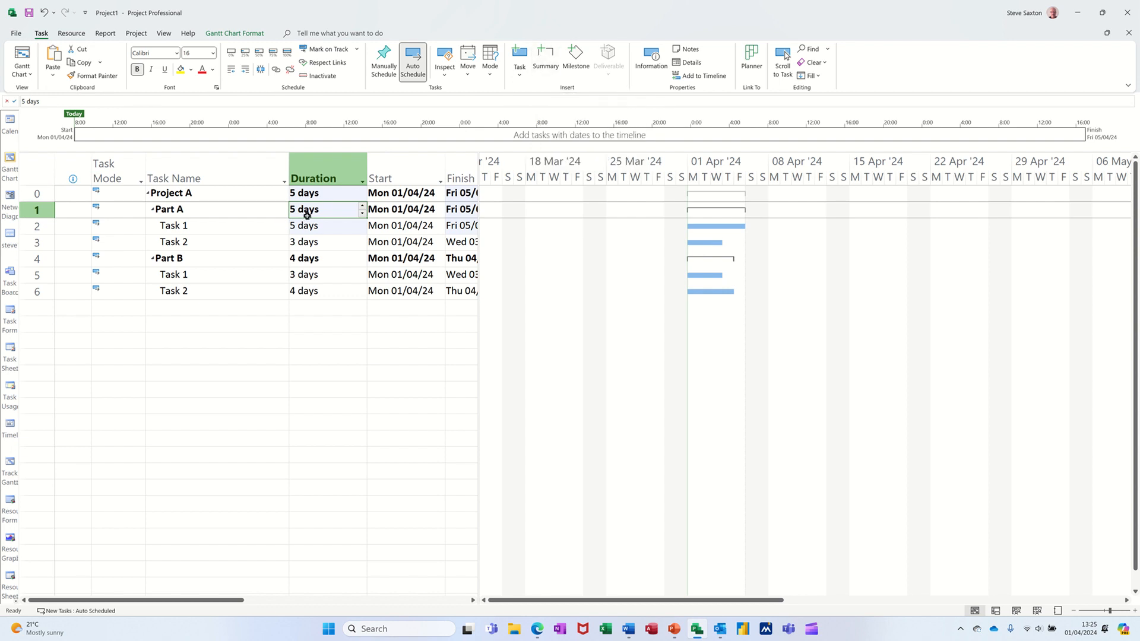
pyautogui.write('6')
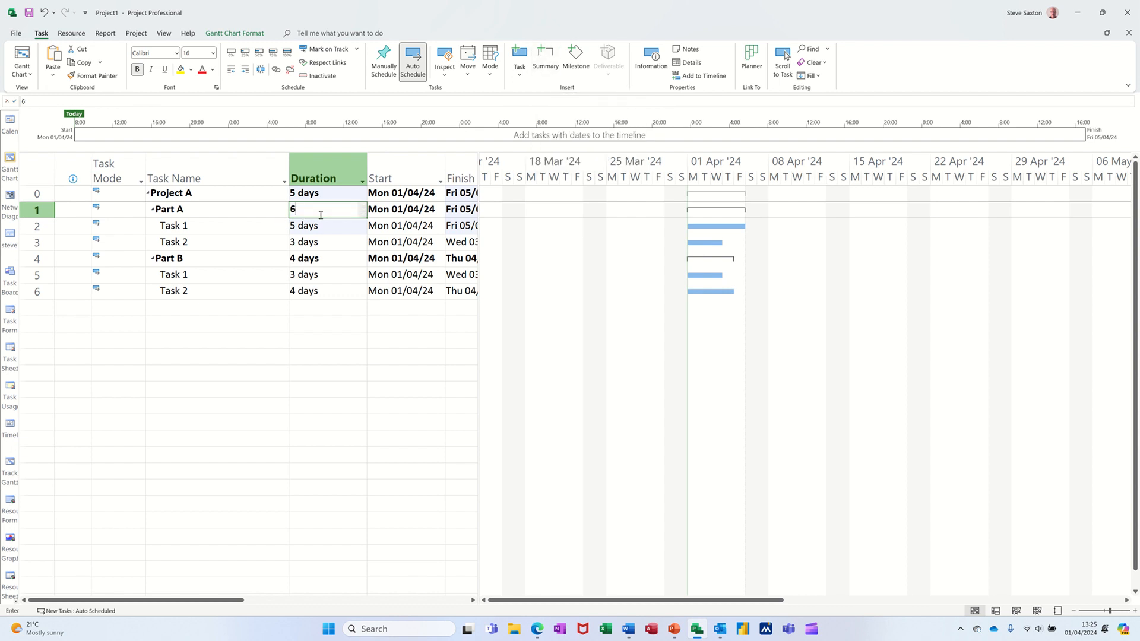
pyautogui.press('Return')
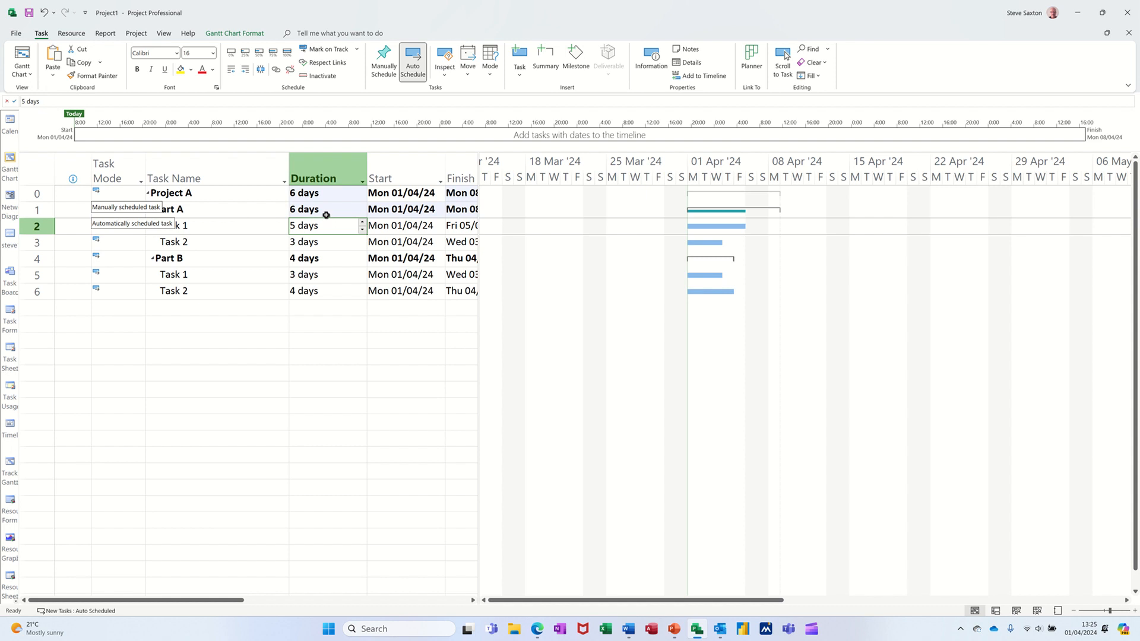
# Set Part B's summary duration to 7 days.
pyautogui.moveTo(479, 261); pyautogui.dragTo(615, 284)
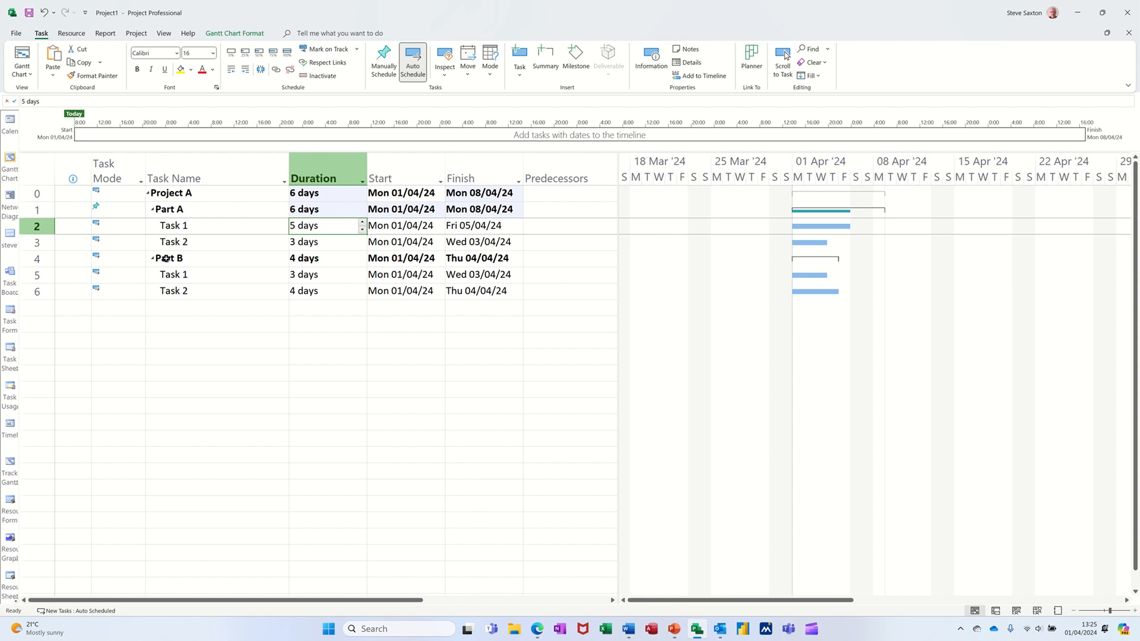
pyautogui.click(314, 265)
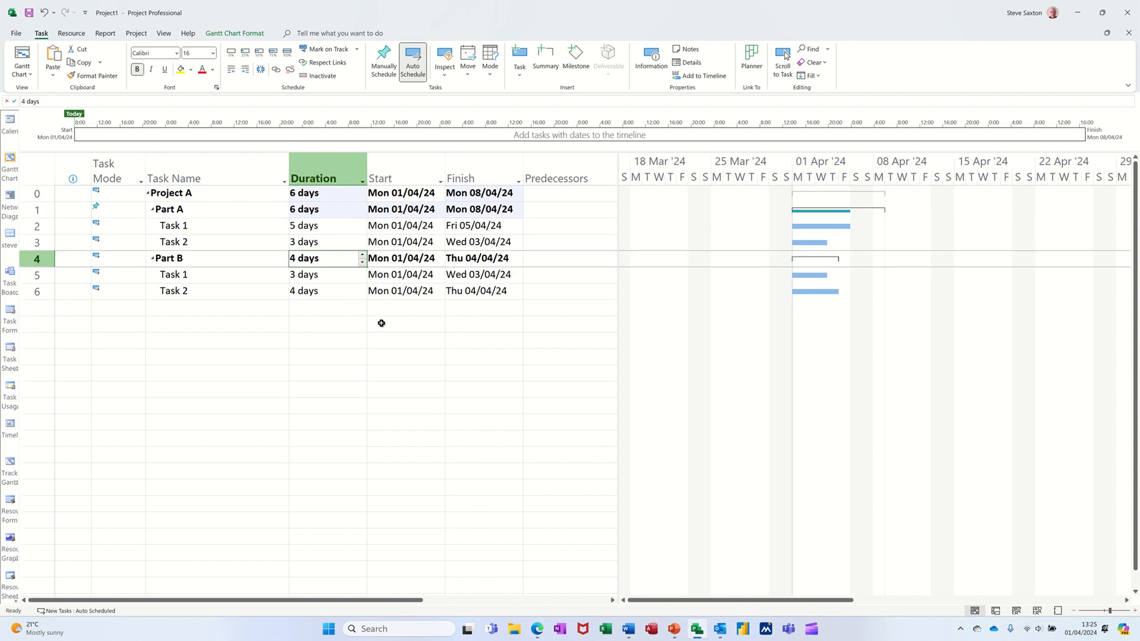
pyautogui.write('6')
pyautogui.press('Return')
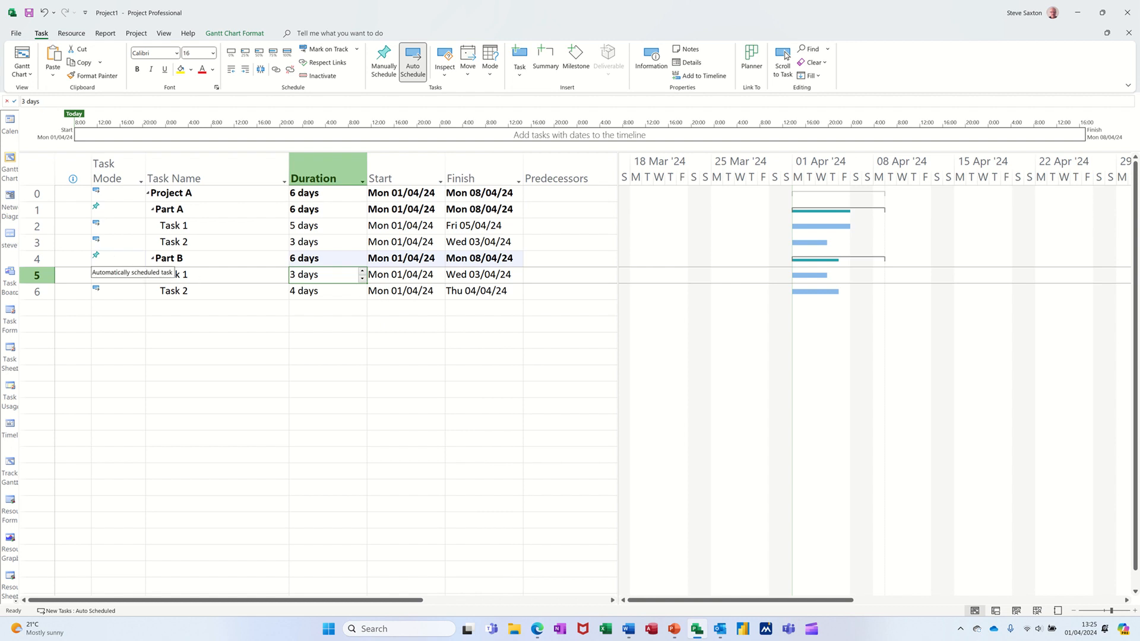
pyautogui.click(318, 259)
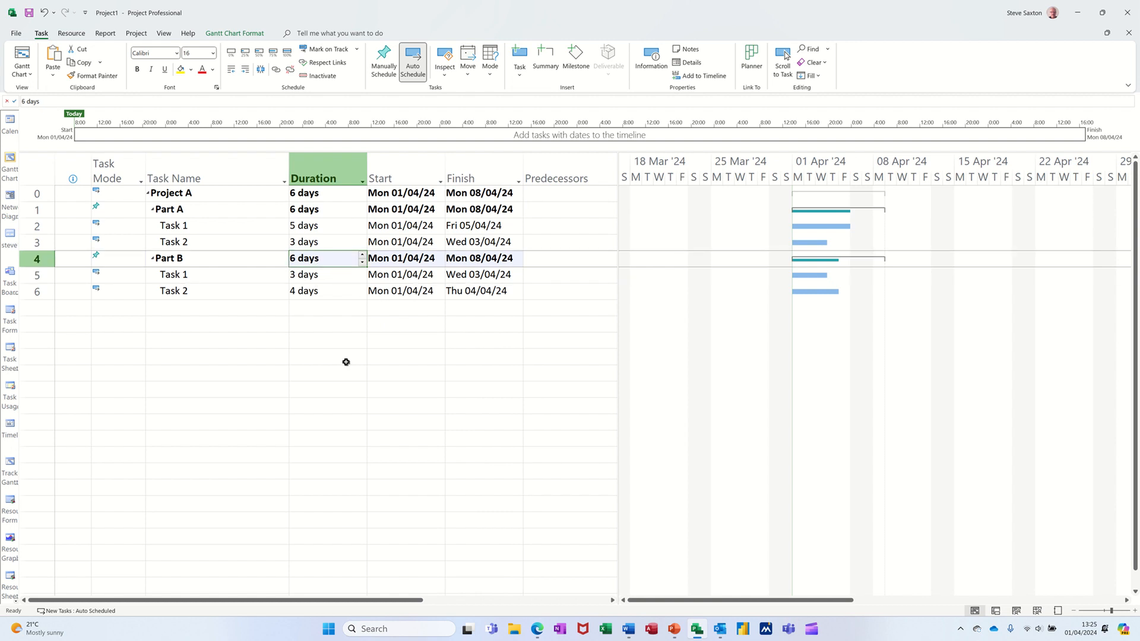
pyautogui.write('7')
pyautogui.press('Return')
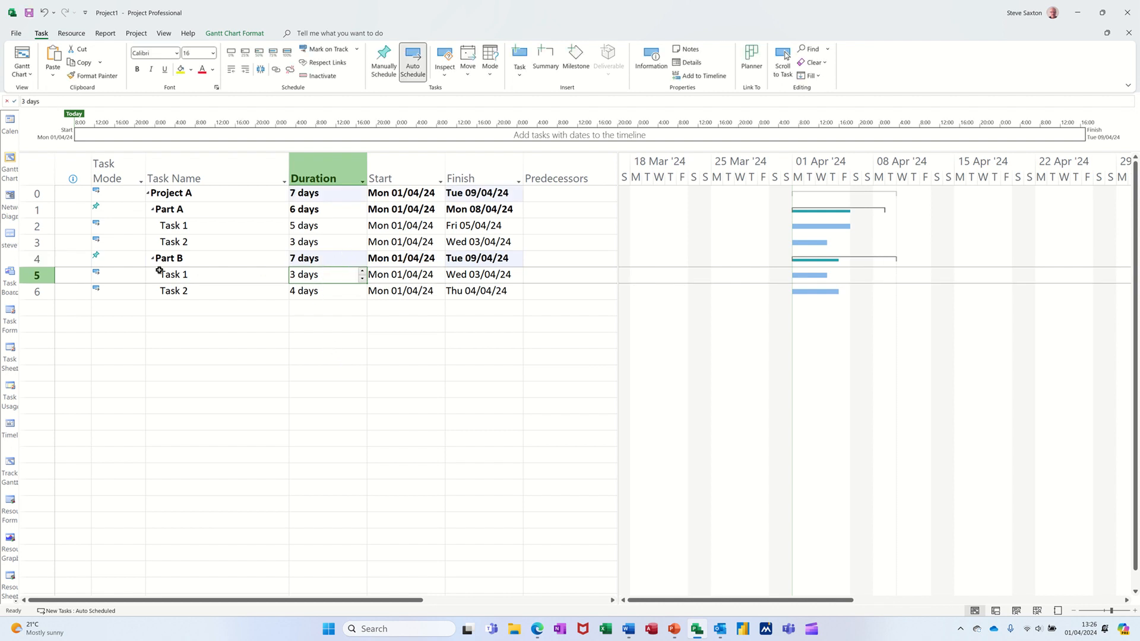
# Set the duration of Task 2 under both Part B and Part A to 8 days.
pyautogui.click(315, 292)
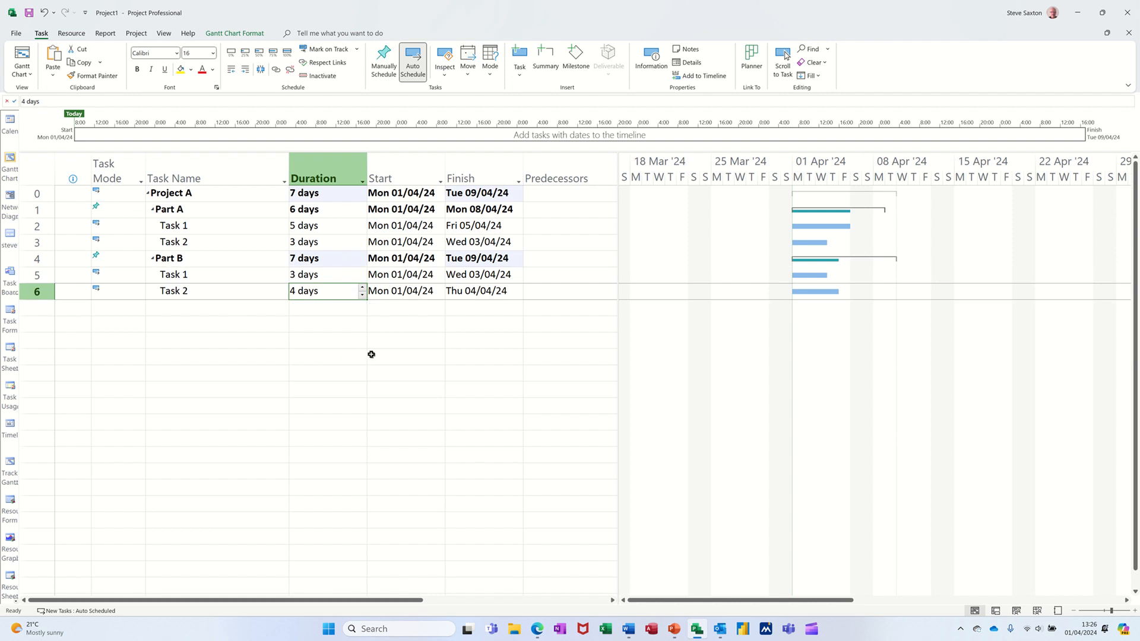
pyautogui.write('8')
pyautogui.press('Return')
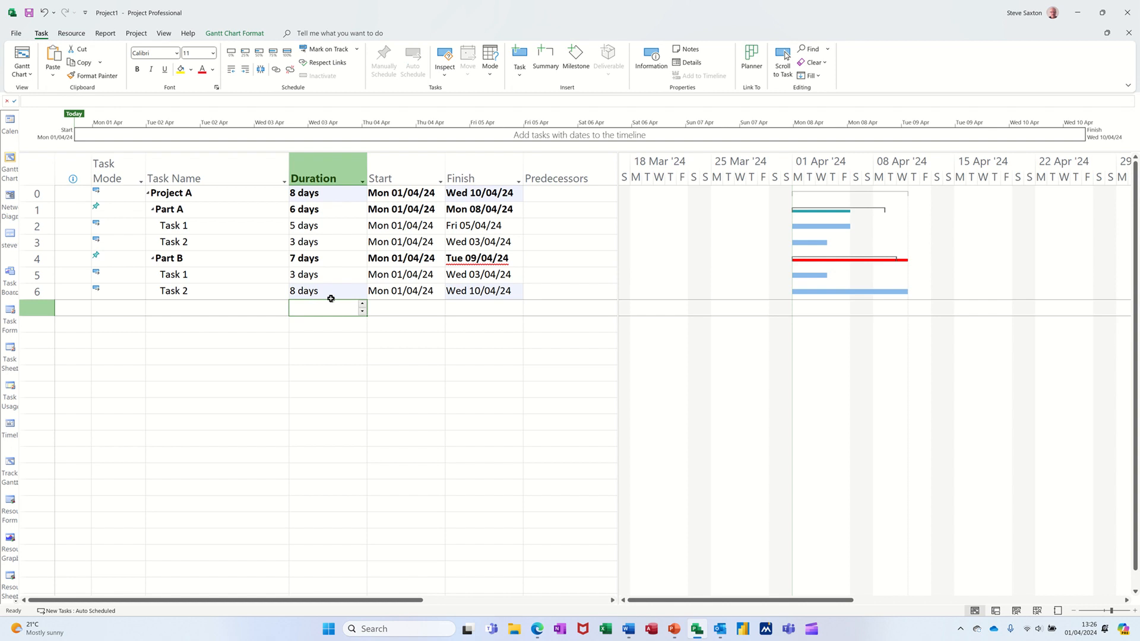
pyautogui.click(308, 291)
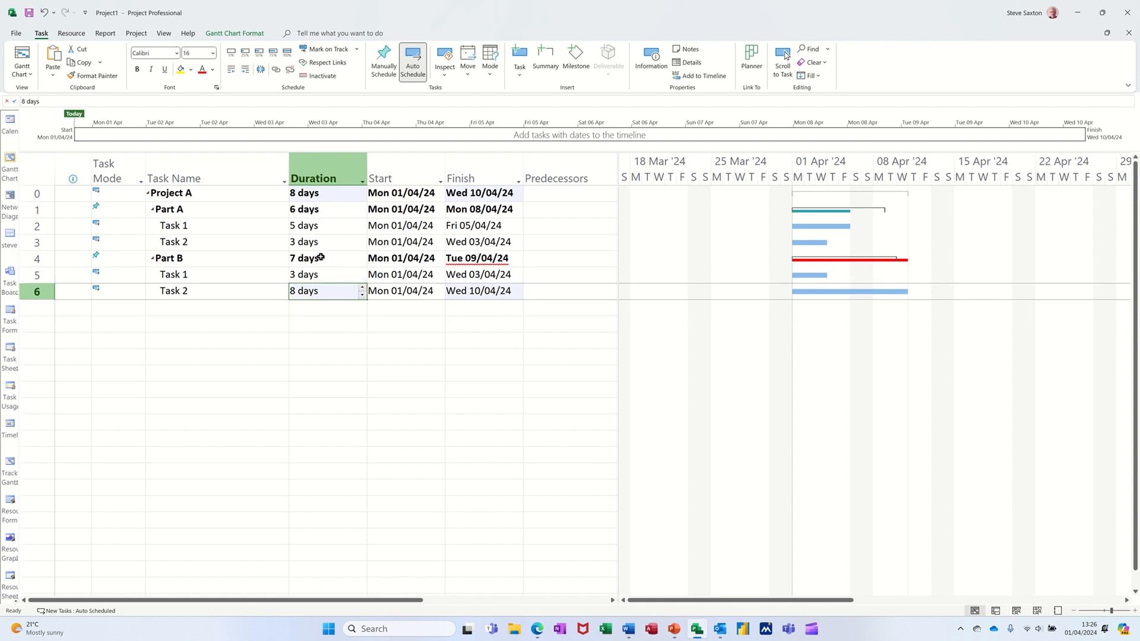
pyautogui.click(318, 240)
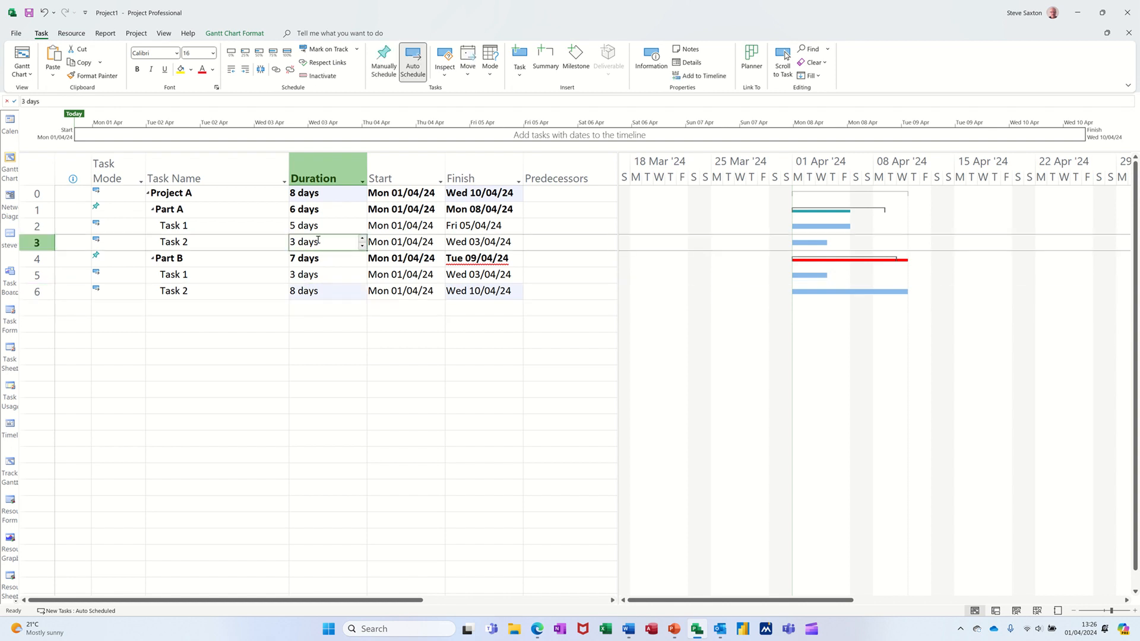
pyautogui.write('8')
pyautogui.press('Return')
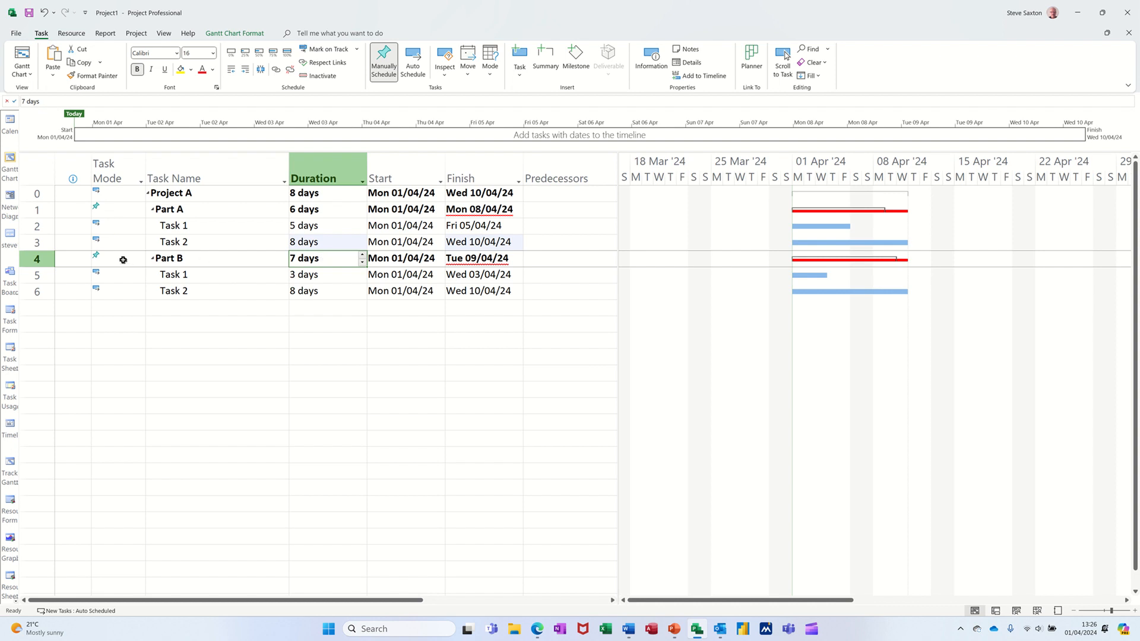
# Switch the task mode of Part B and Part A back to Auto Scheduled.
pyautogui.click(124, 260)
pyautogui.click(140, 261)
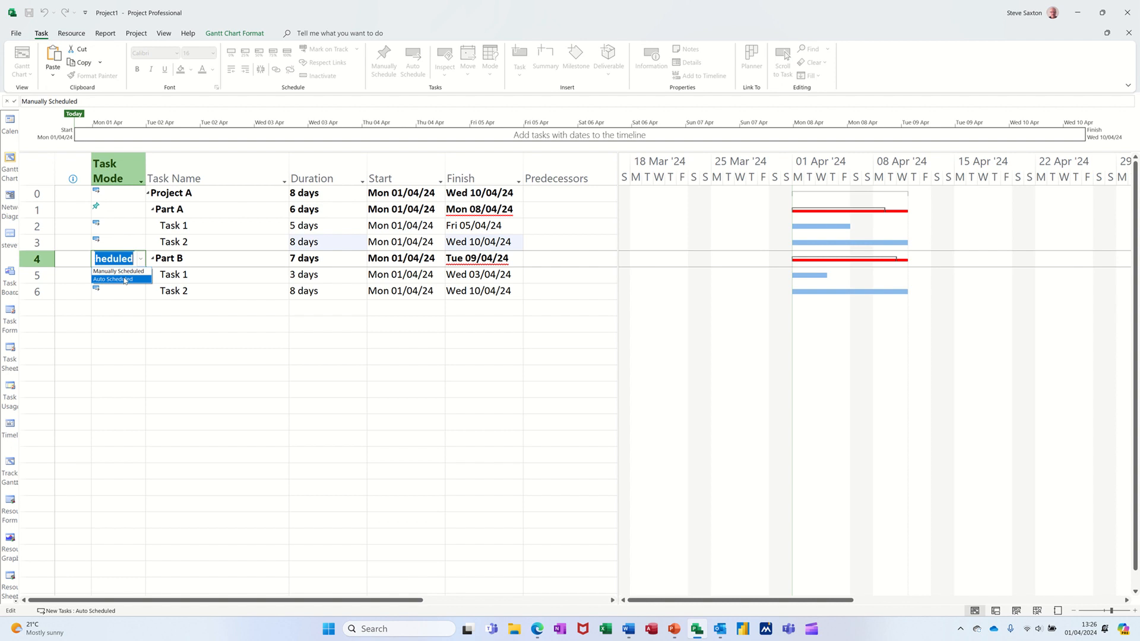
pyautogui.click(125, 281)
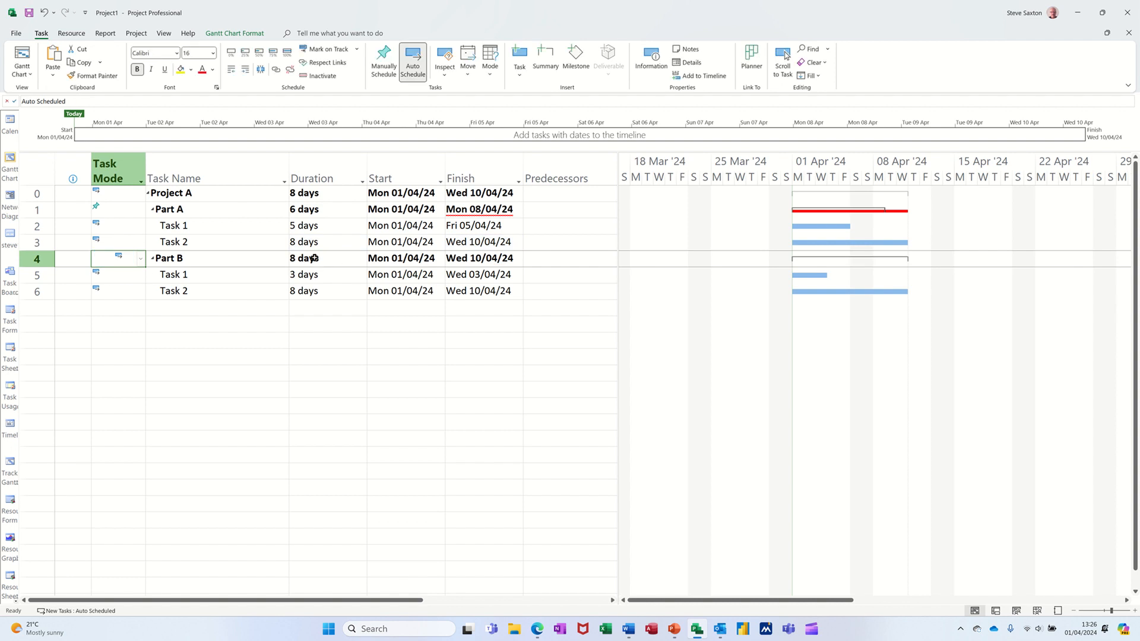
pyautogui.click(124, 207)
pyautogui.click(141, 212)
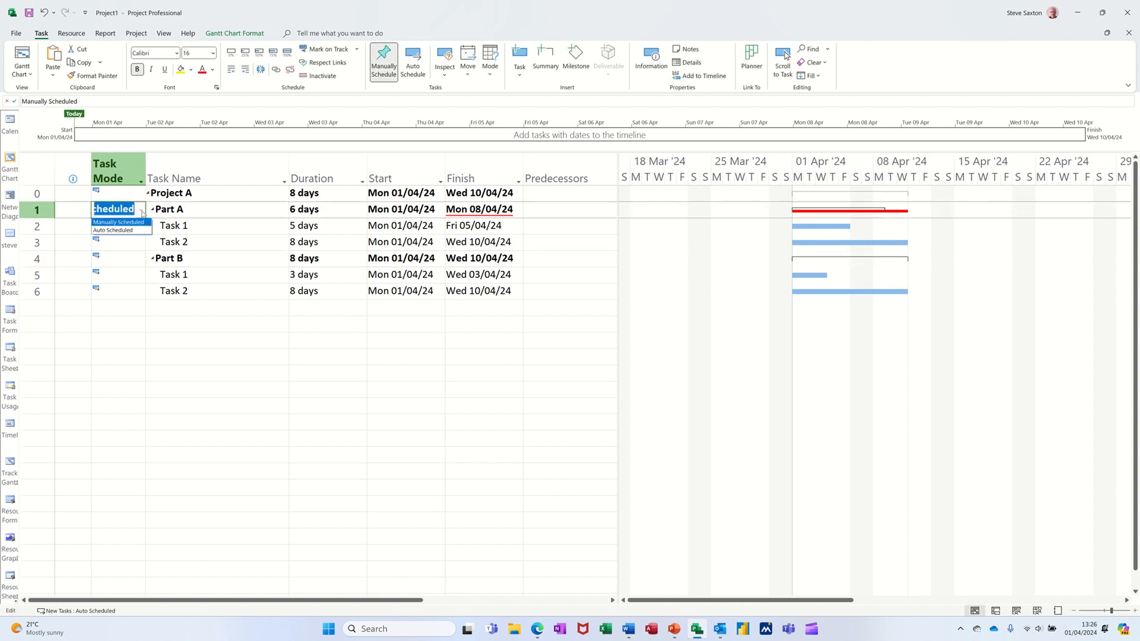
pyautogui.click(119, 229)
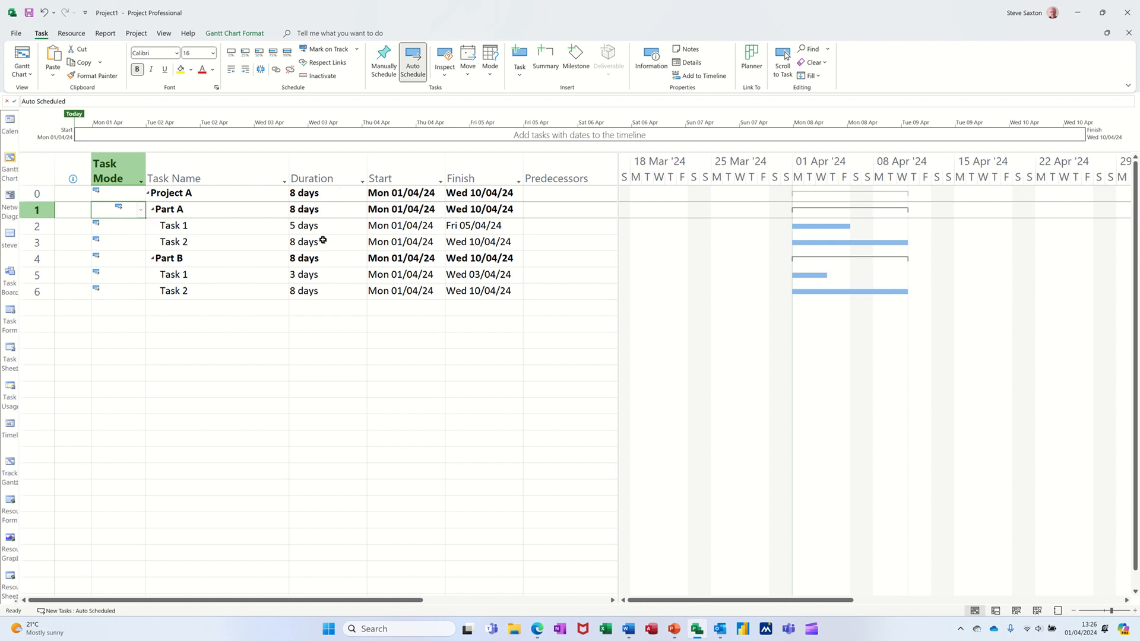
pyautogui.moveTo(320, 228); pyautogui.dragTo(322, 299)
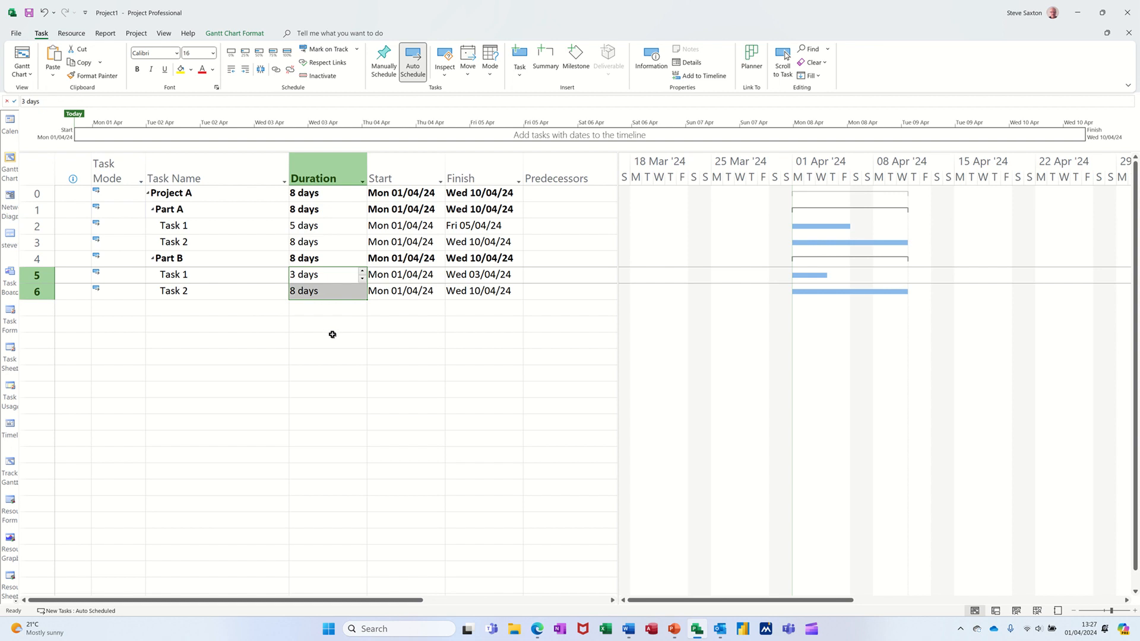
pyautogui.click(319, 195)
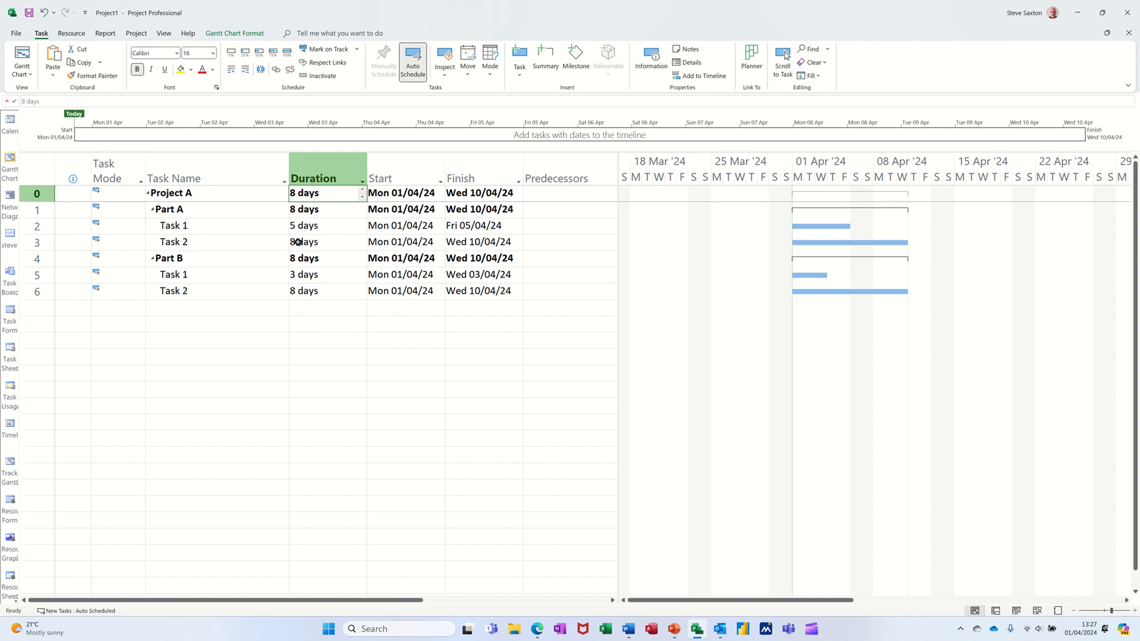
pyautogui.click(181, 209)
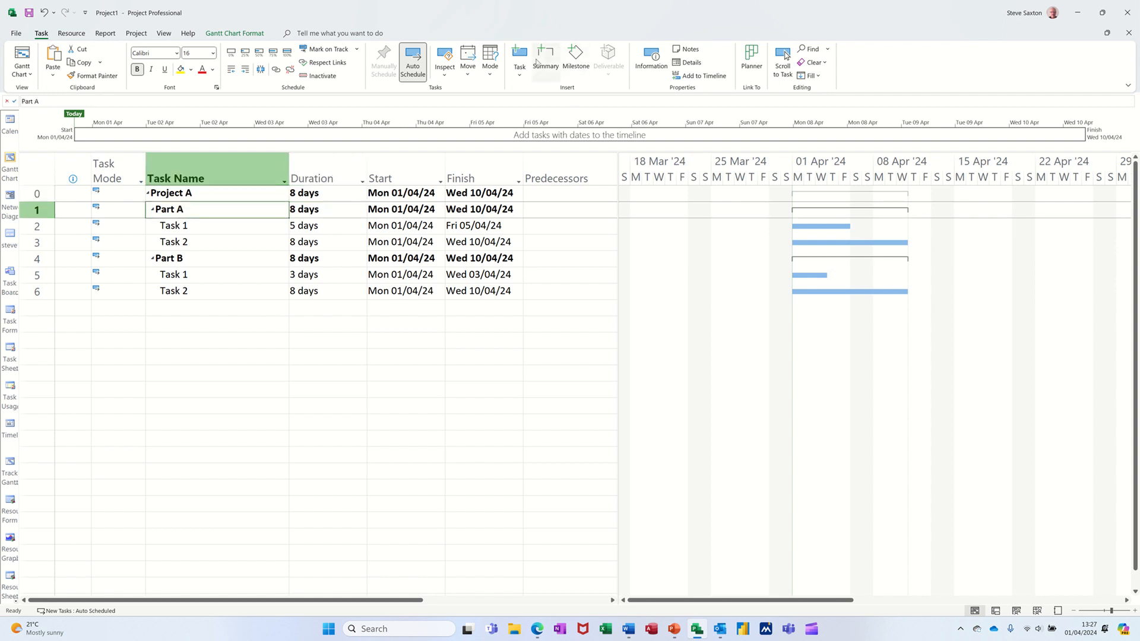